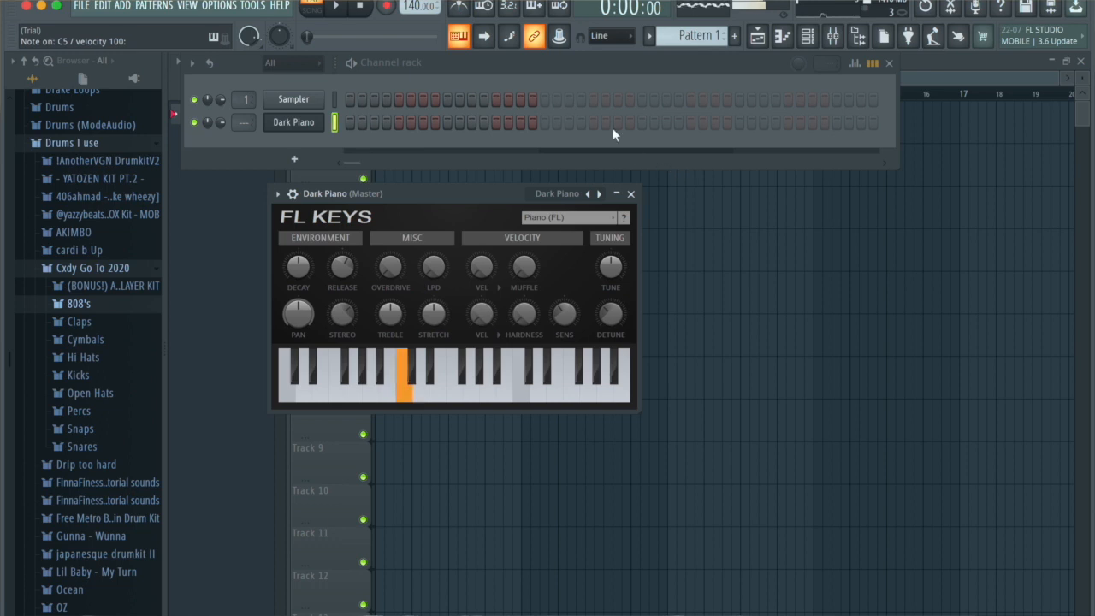
Step: Open the empty piano roll of the Sampler channel in Pattern 1
{"action": "left_click", "coordinate": [782, 35]}
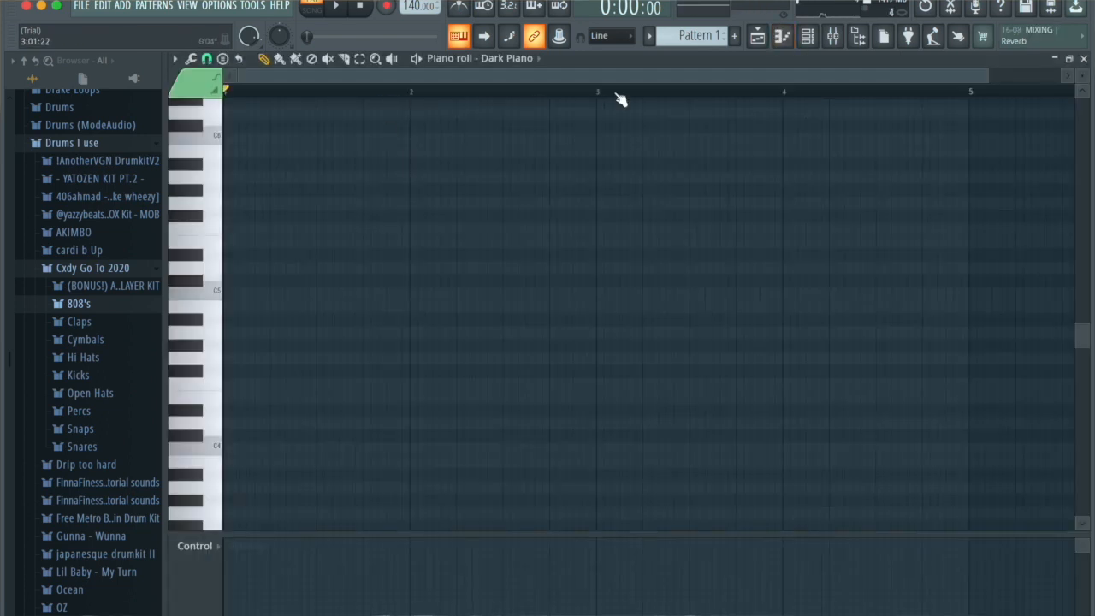
{"action": "left_click", "coordinate": [537, 60]}
{"action": "left_click", "coordinate": [530, 83]}
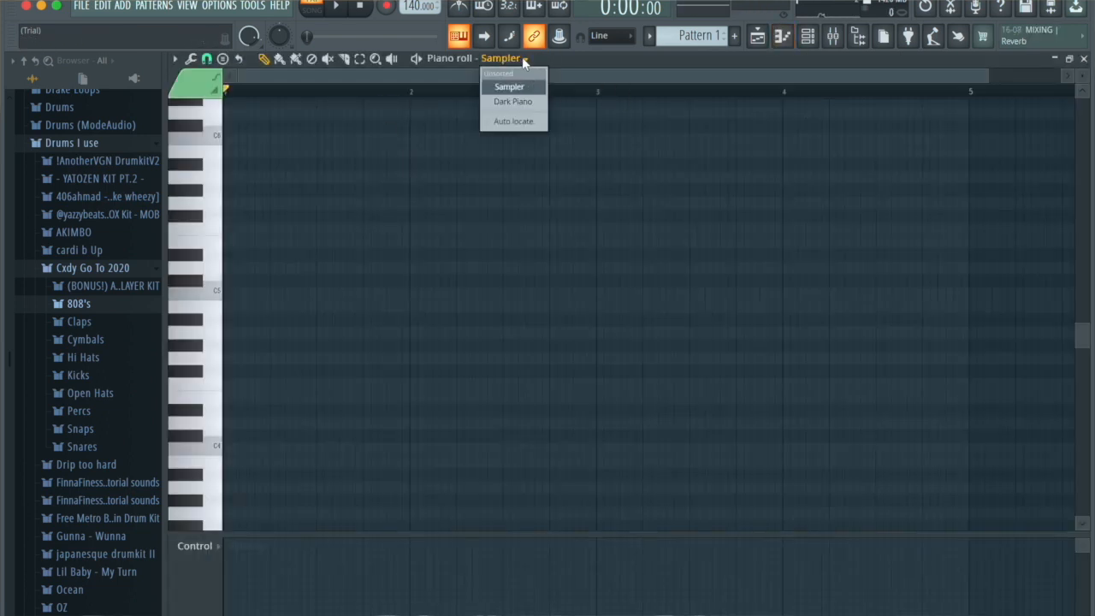
{"action": "left_click", "coordinate": [812, 36]}
{"action": "left_click", "coordinate": [812, 36]}
{"action": "left_click", "coordinate": [813, 36]}
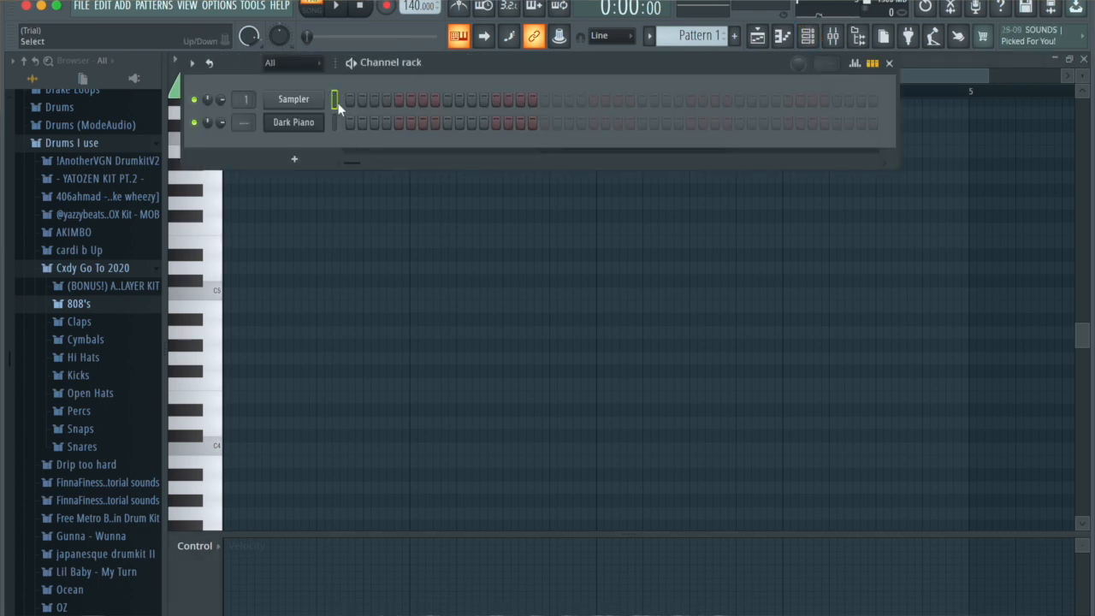
{"action": "left_click", "coordinate": [782, 36]}
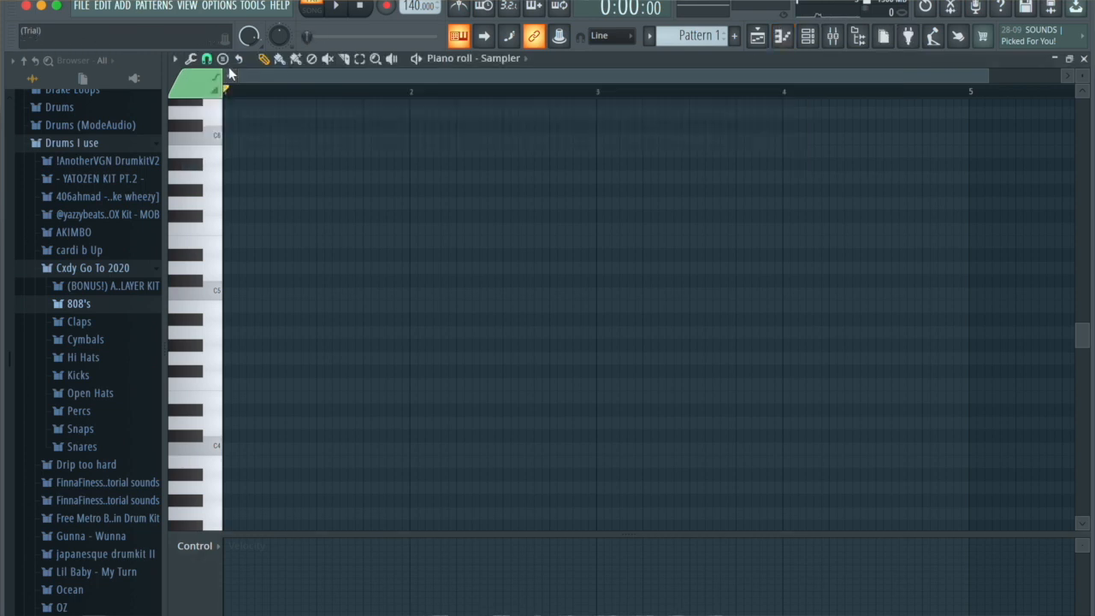
Step: Stamp C natural minor scale notes at the start of bar 1 from C4, C5 and C6
{"action": "left_click", "coordinate": [222, 58]}
{"action": "left_click", "coordinate": [283, 374]}
{"action": "mouse_move", "coordinate": [243, 287]}
{"action": "left_mouse_down"}
{"action": "mouse_move", "coordinate": [196, 285]}
{"action": "mouse_move", "coordinate": [229, 300]}
{"action": "left_mouse_up"}
{"action": "left_click", "coordinate": [229, 453]}
{"action": "left_click_drag", "start_coordinate": [228, 220], "coordinate": [184, 143]}
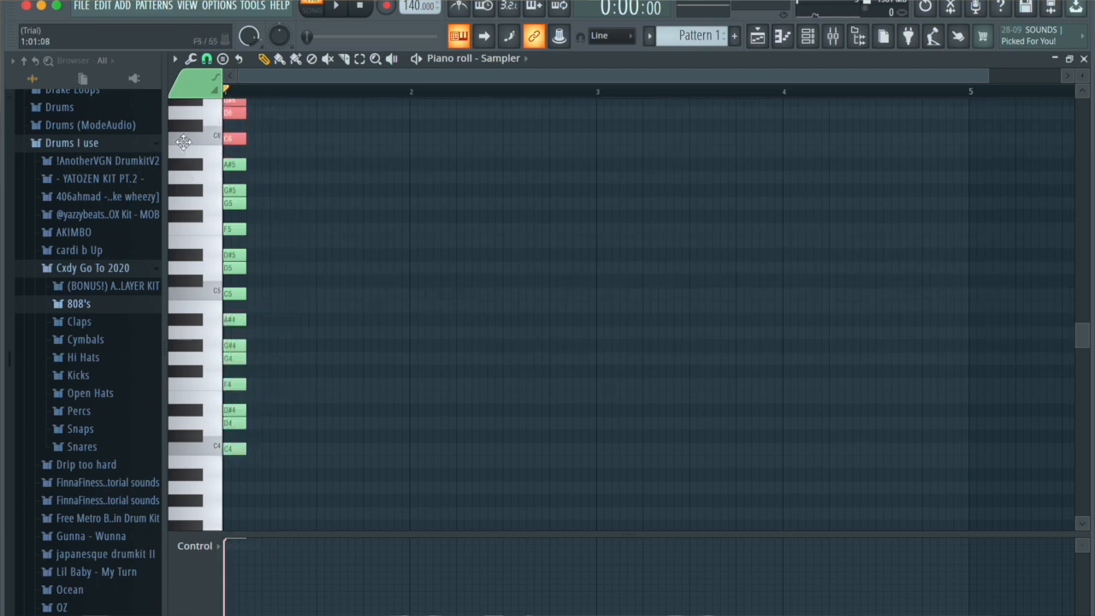
Step: Extend all scale notes to the start of bar 5 with legato, using a temporary end note that is deleted
{"action": "left_click", "coordinate": [973, 127]}
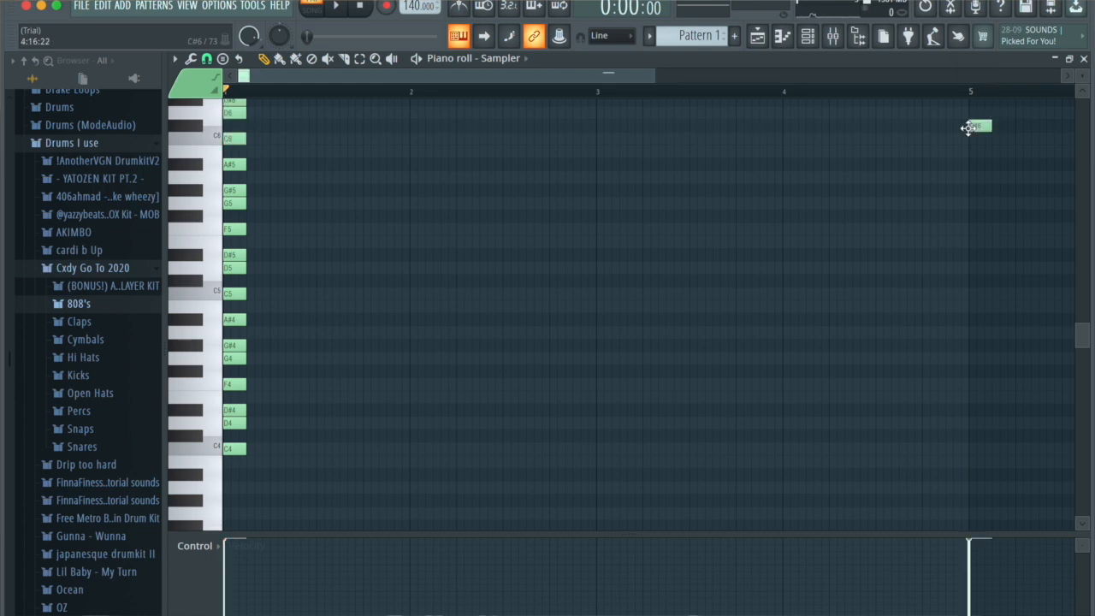
{"action": "key", "text": "ctrl+l"}
{"action": "right_click", "coordinate": [982, 128]}
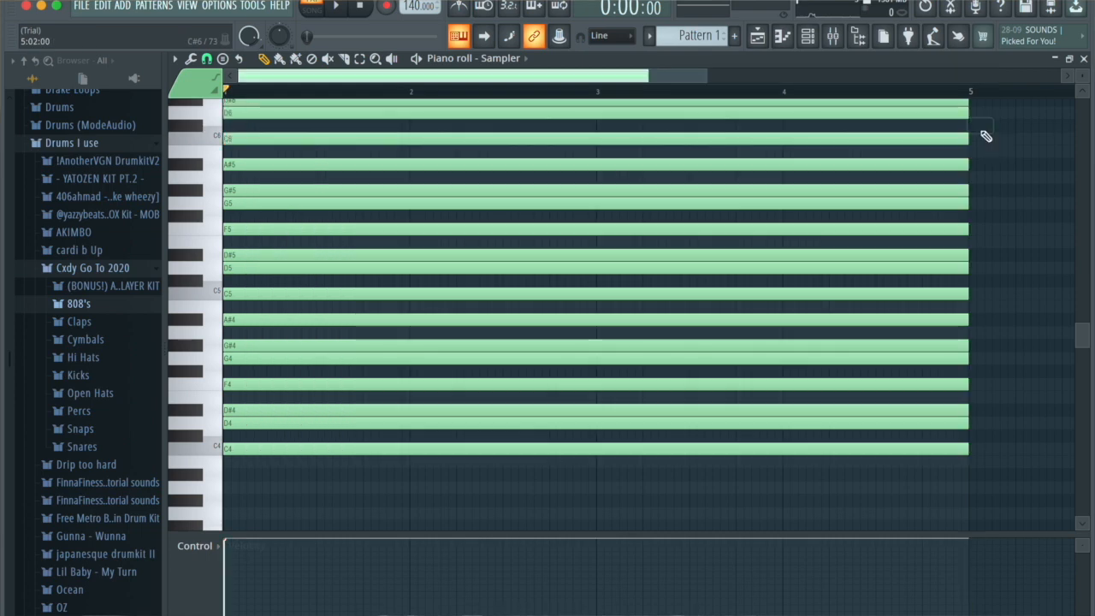
Step: In the Dark Piano piano roll, draw one-bar root notes C5, G4, G#4 and A#4 across bars 1 to 4 and play them
{"action": "left_click", "coordinate": [525, 58]}
{"action": "left_click", "coordinate": [524, 102]}
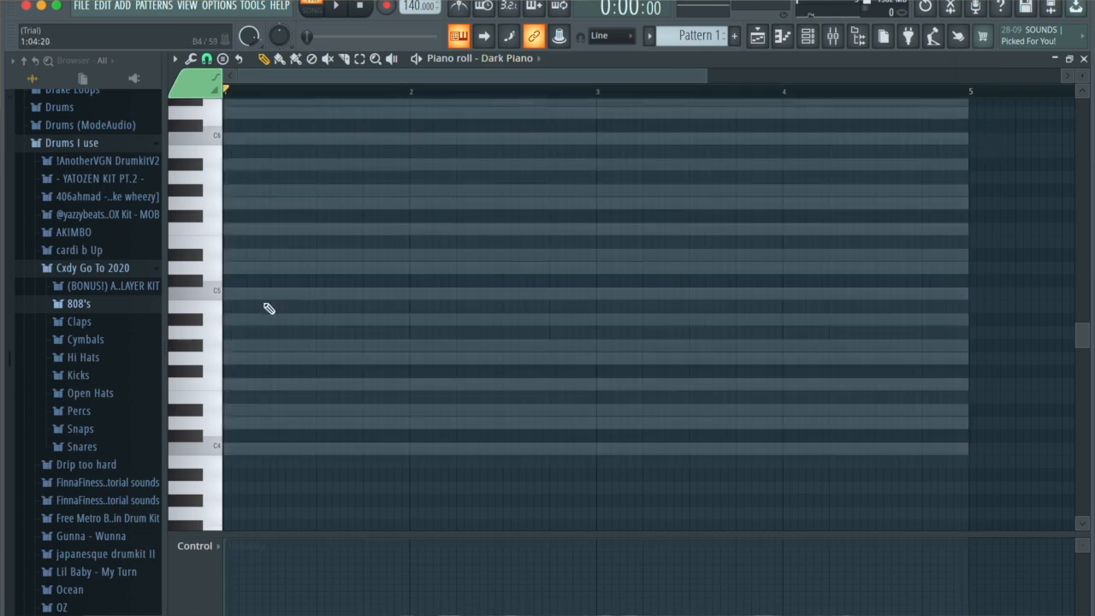
{"action": "left_click_drag", "start_coordinate": [259, 313], "coordinate": [157, 288]}
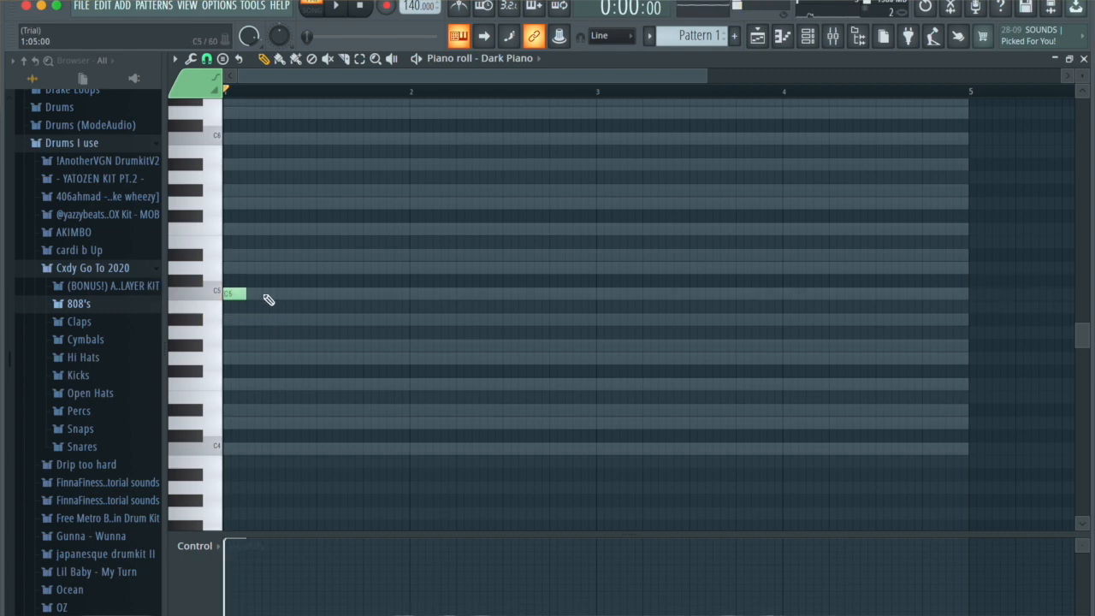
{"action": "left_click_drag", "start_coordinate": [246, 296], "coordinate": [408, 316]}
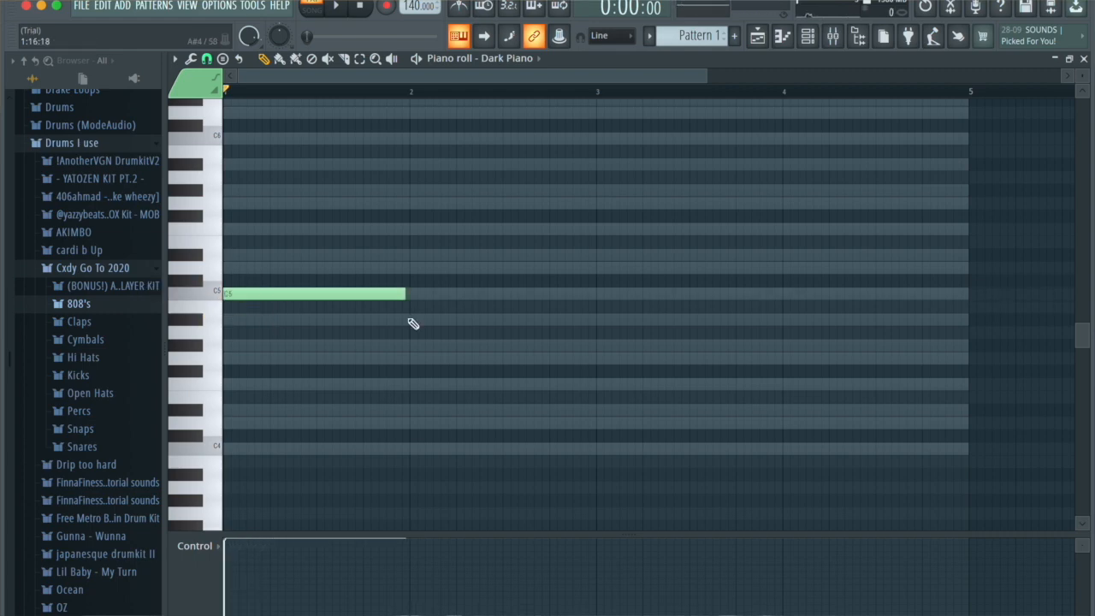
{"action": "left_click", "coordinate": [416, 358]}
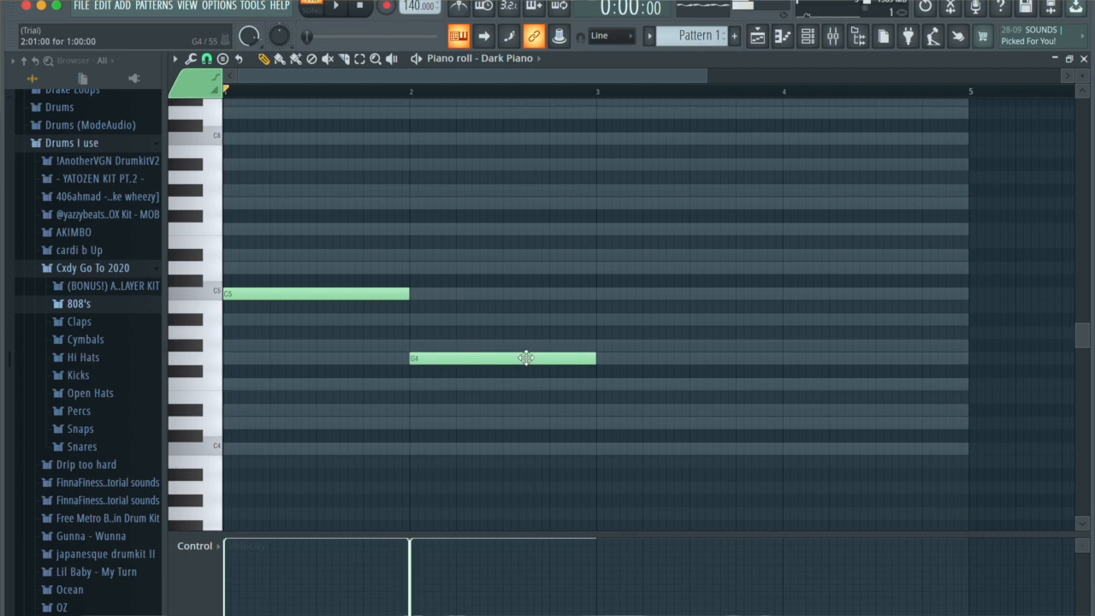
{"action": "left_click", "coordinate": [600, 346]}
{"action": "left_click", "coordinate": [786, 321]}
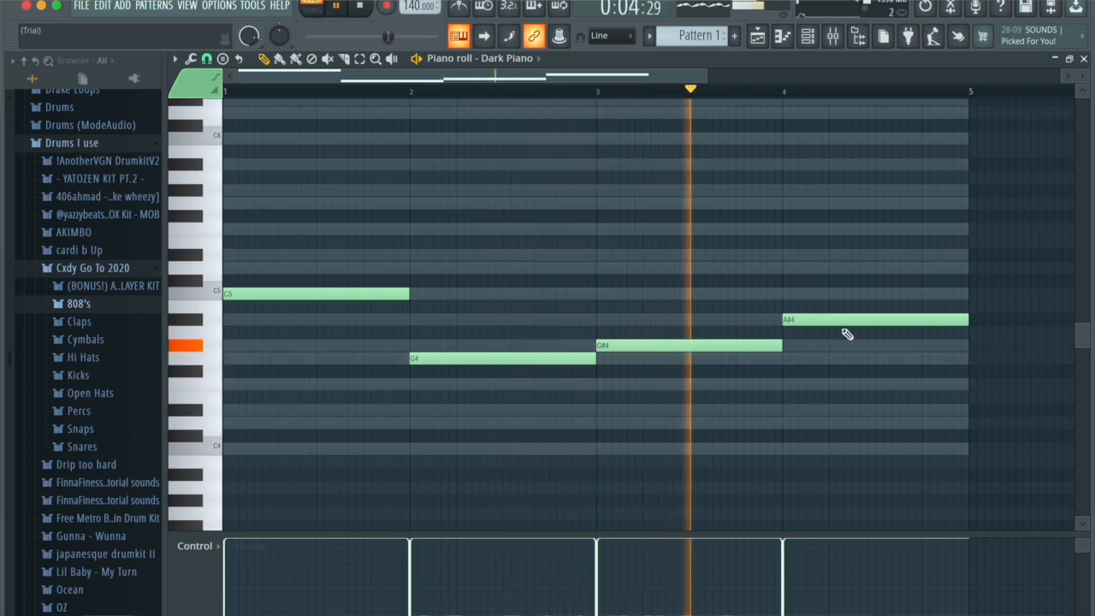
{"action": "key", "text": "space"}
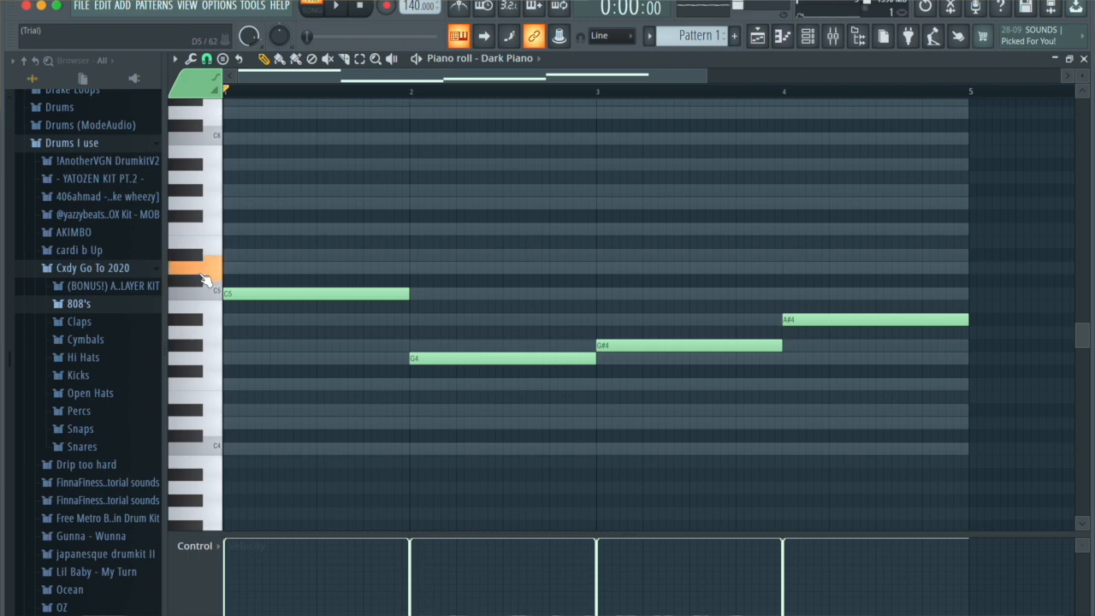
Step: Add one-bar D#5 and G5 notes above the C5 in bar 1 and play the chord
{"action": "left_click_drag", "start_coordinate": [250, 257], "coordinate": [216, 258]}
{"action": "left_click_drag", "start_coordinate": [257, 215], "coordinate": [157, 201]}
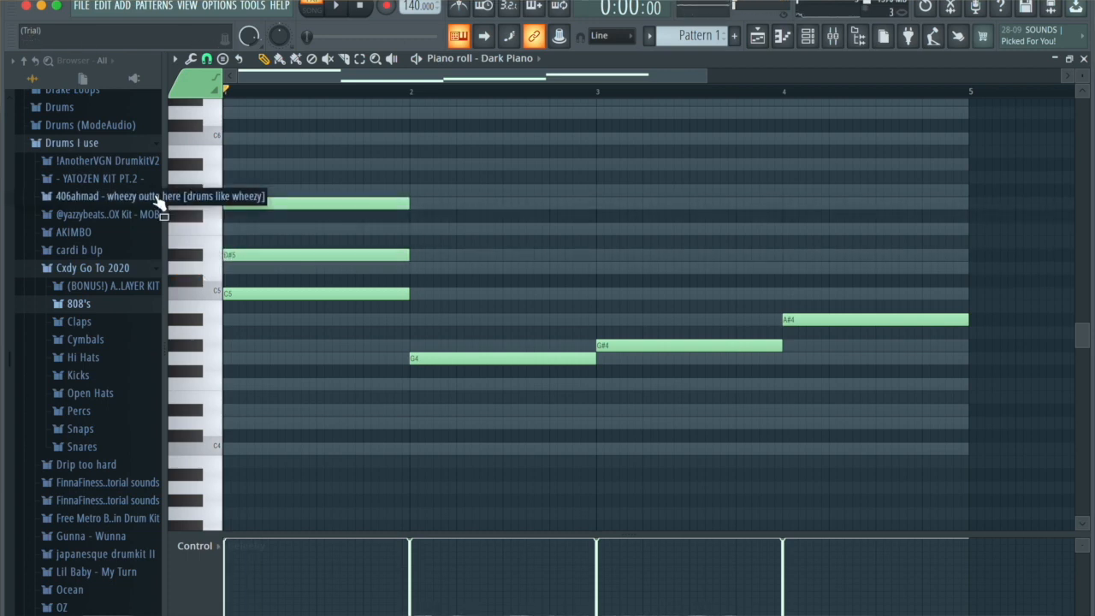
{"action": "key", "text": "space"}
{"action": "key", "text": "space"}
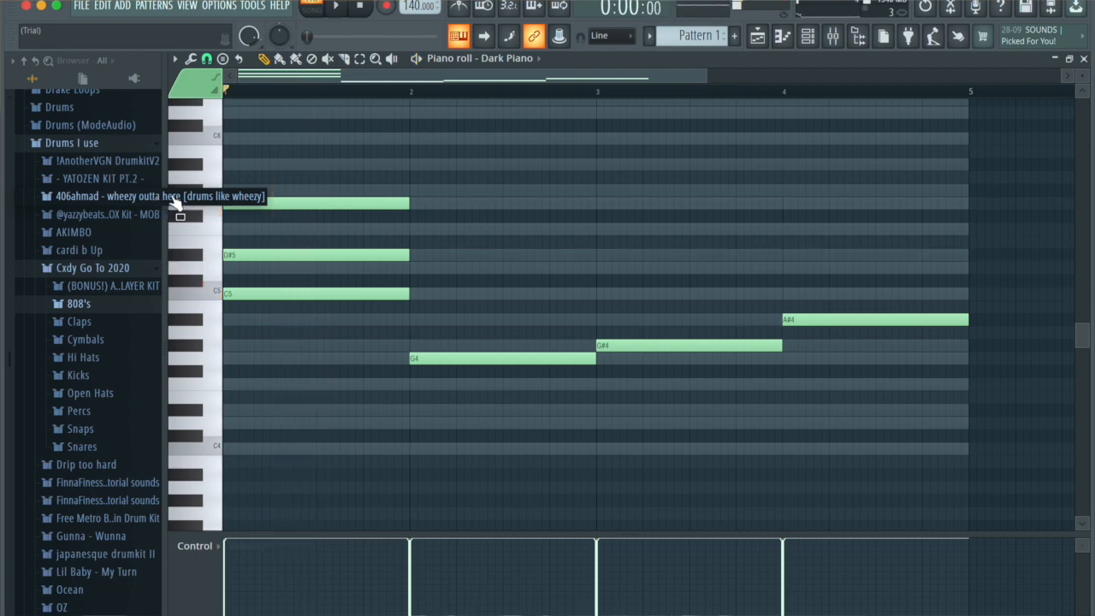
Step: Add one-bar A#4 and D5 notes above the G4 in bar 2 and play the pattern
{"action": "left_click", "coordinate": [411, 321]}
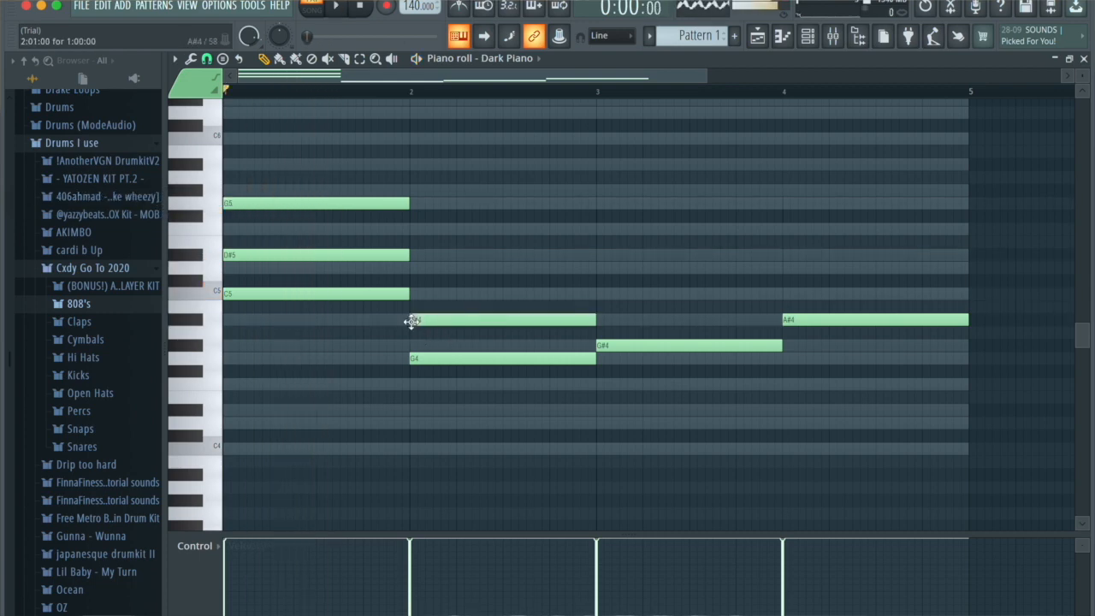
{"action": "left_click", "coordinate": [425, 269]}
{"action": "key", "text": "space"}
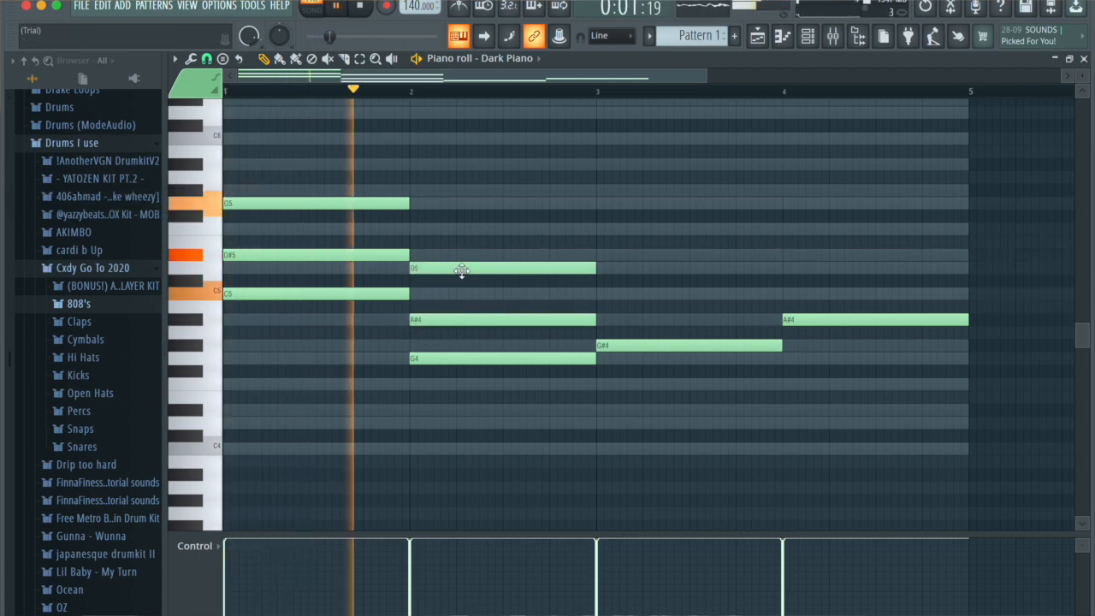
{"action": "key", "text": "space"}
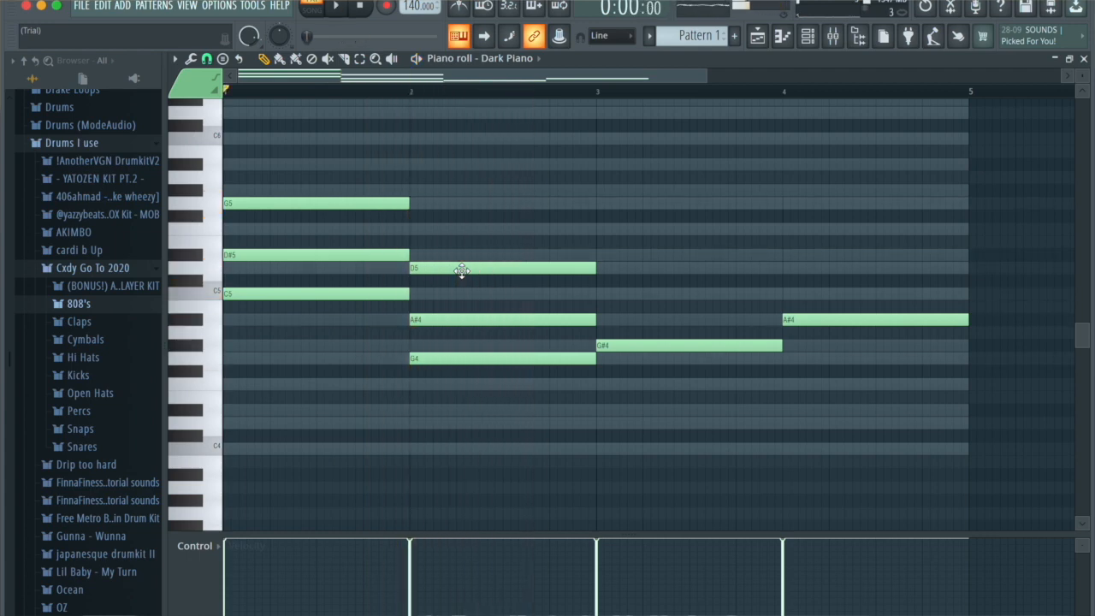
Step: Build the bar 3 chord by adding one-bar C5 and D#5 notes above the G#4
{"action": "left_click", "coordinate": [677, 346]}
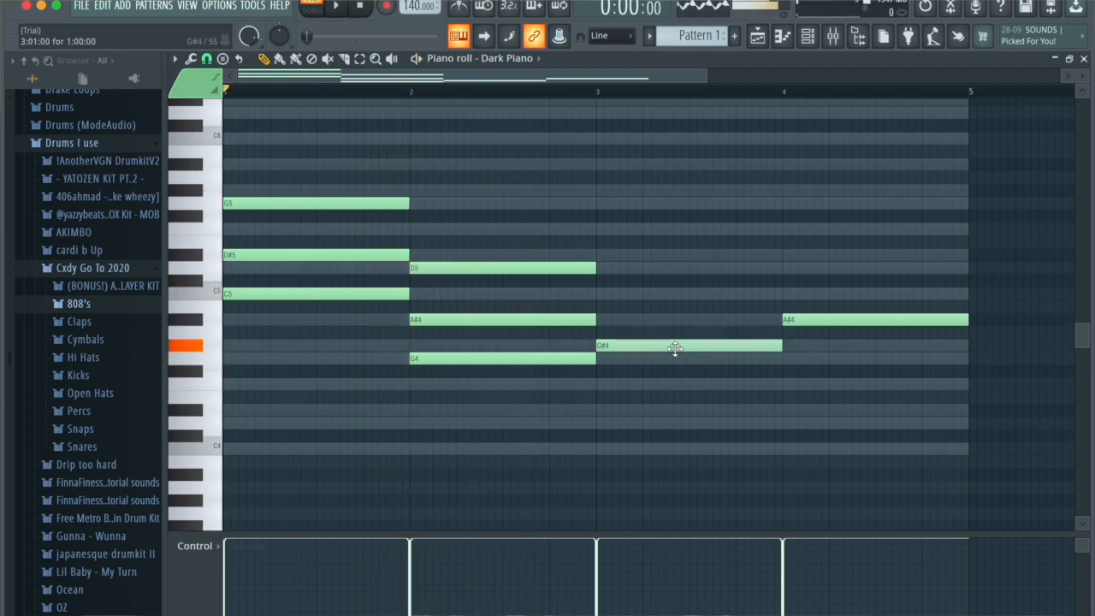
{"action": "left_click", "coordinate": [602, 295]}
{"action": "left_click", "coordinate": [597, 257]}
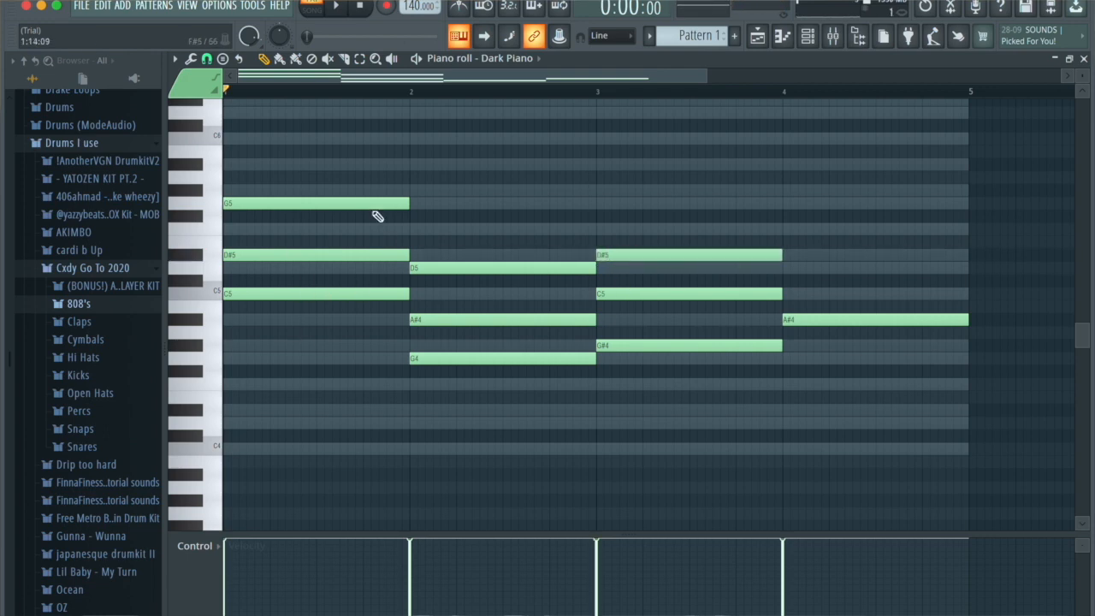
{"action": "left_click", "coordinate": [629, 346]}
{"action": "key", "text": "ctrl+Up"}
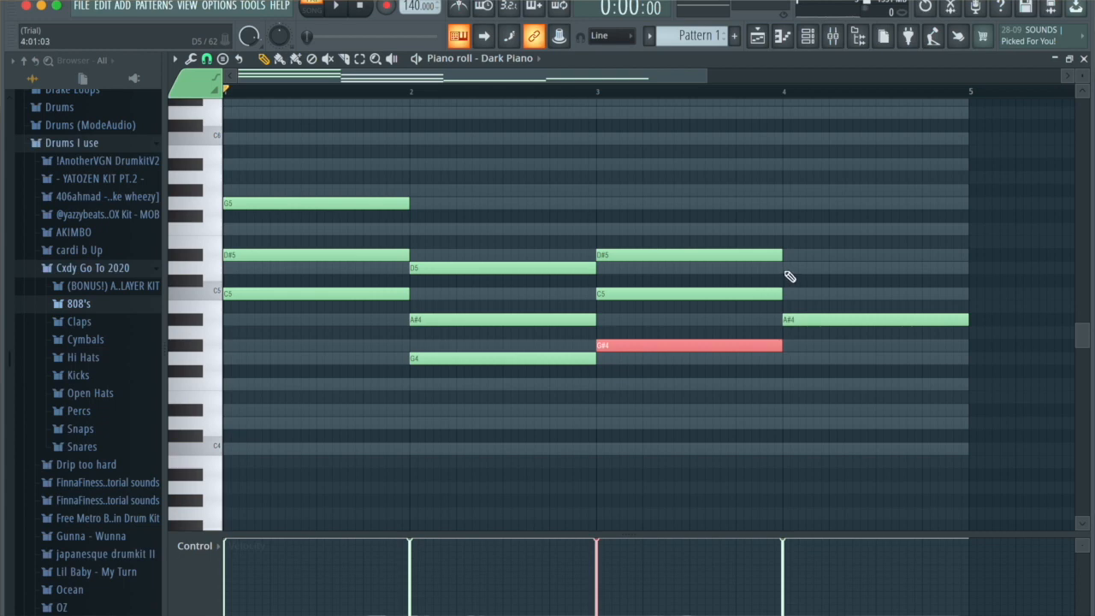
Step: Complete the bar 4 chord with one-bar D5 and F5 notes above the A#4, and play the whole progression
{"action": "left_click", "coordinate": [787, 271]}
{"action": "left_click", "coordinate": [785, 229]}
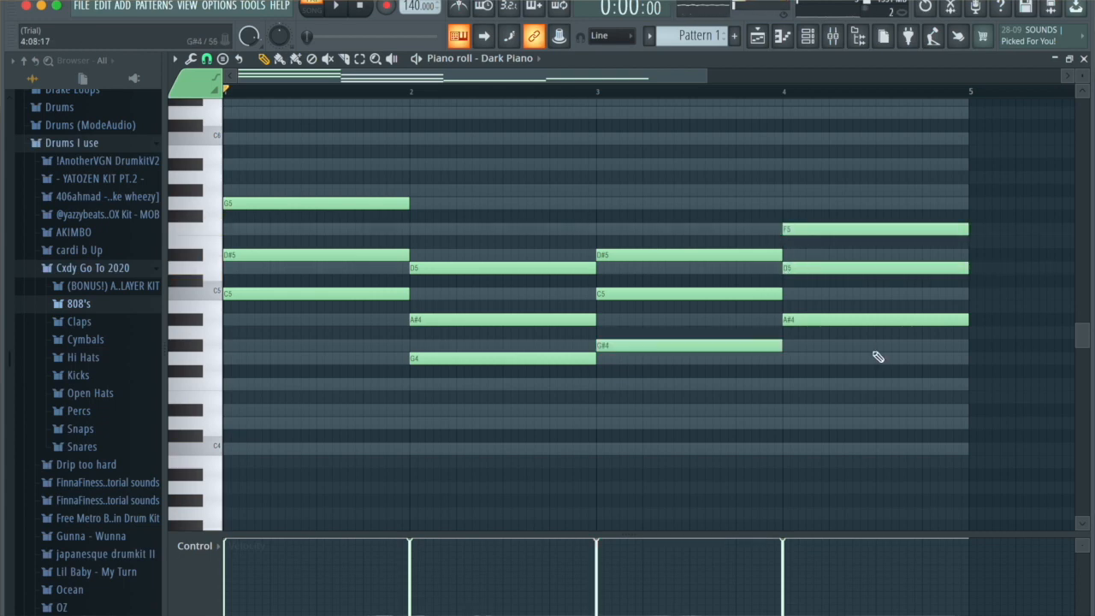
{"action": "key", "text": "space"}
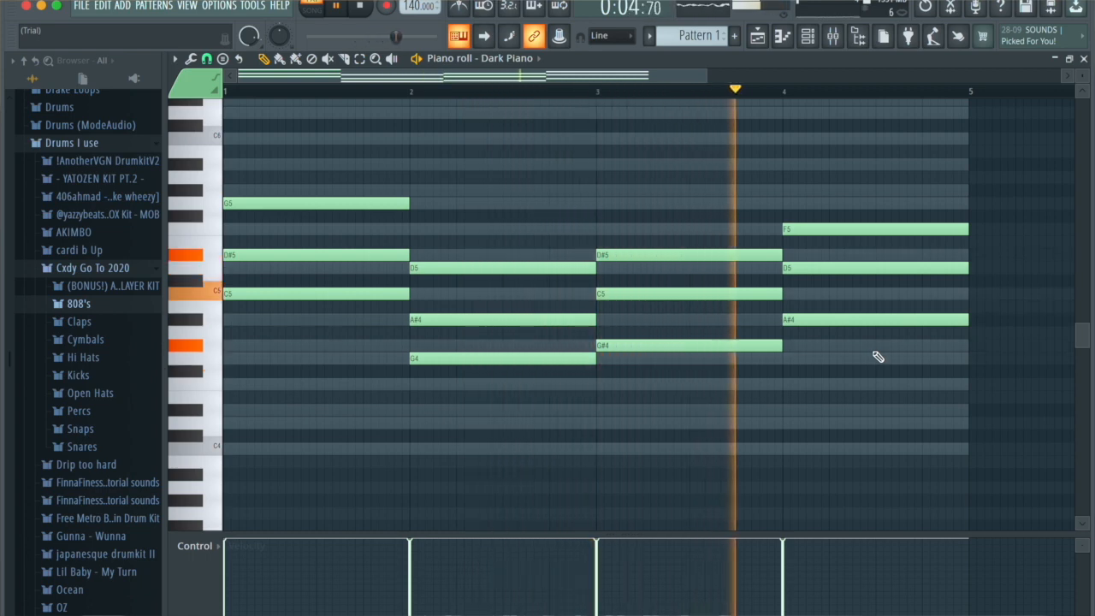
{"action": "key", "text": "space"}
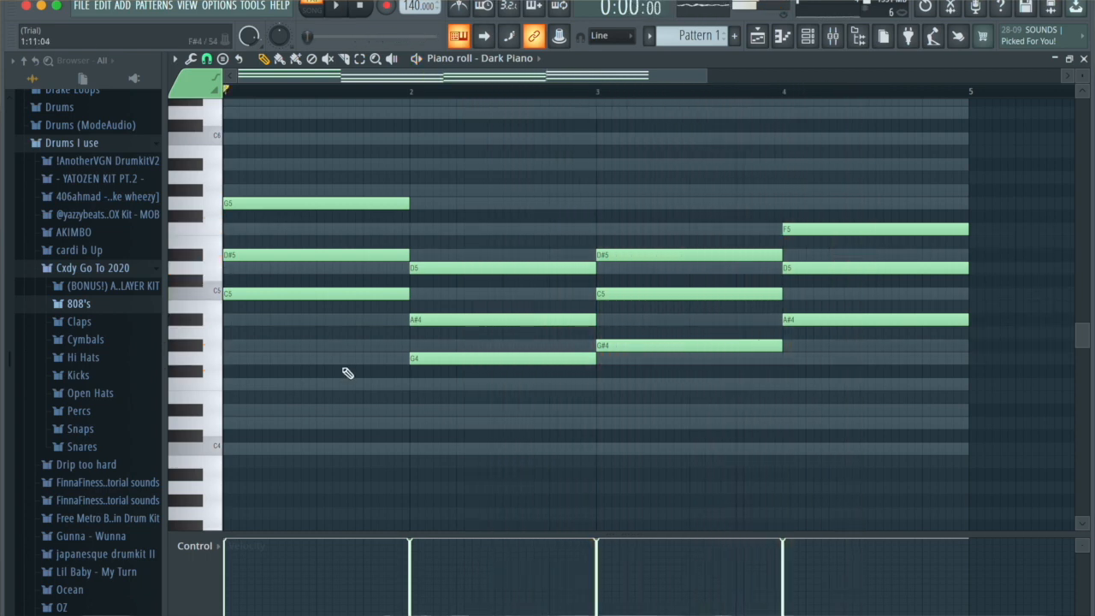
Step: Duplicate the four chord root notes one octave down as C4, G3, G#3 and A#3, play the result and clear the selection
{"action": "left_click", "coordinate": [358, 292], "text": "ctrl"}
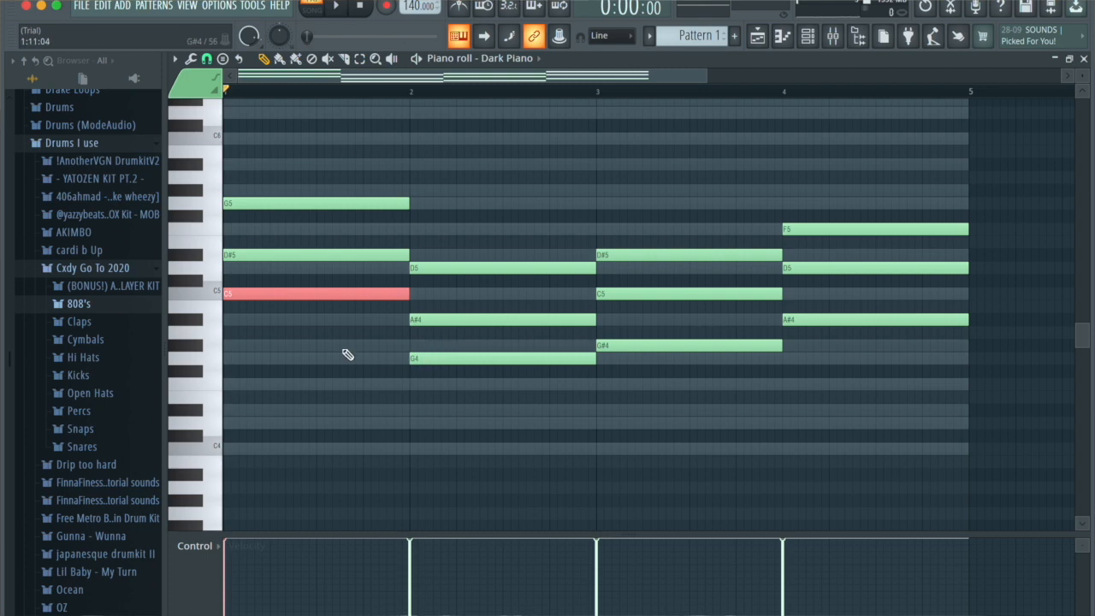
{"action": "left_click", "coordinate": [440, 360], "text": "ctrl"}
{"action": "left_click", "coordinate": [705, 345], "text": "ctrl+shift"}
{"action": "left_click", "coordinate": [881, 321], "text": "ctrl+shift"}
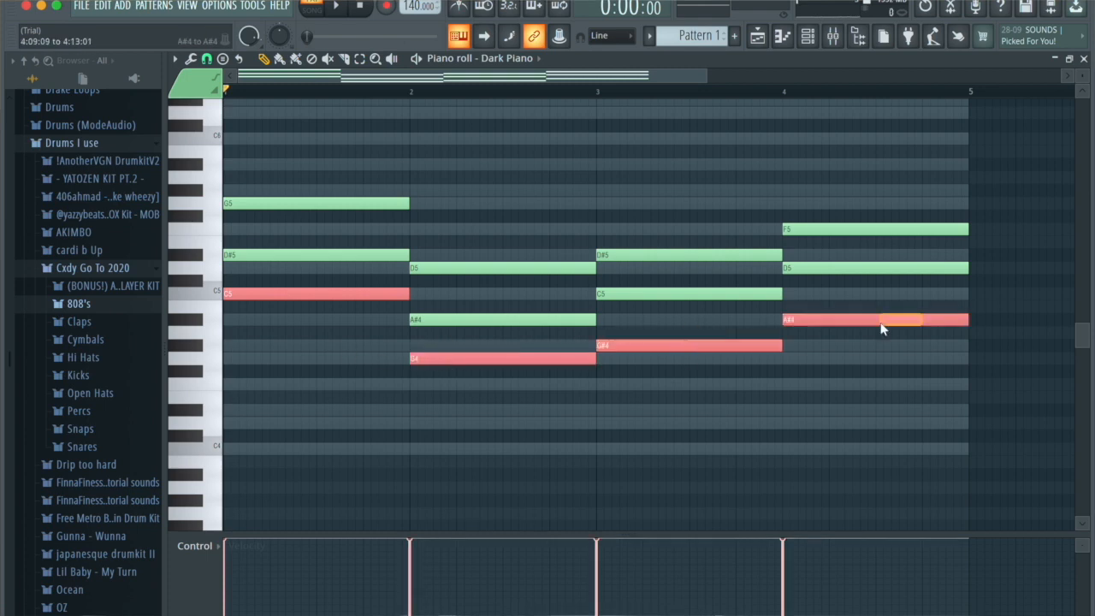
{"action": "mouse_move", "coordinate": [291, 293]}
{"action": "left_mouse_down"}
{"action": "mouse_move", "coordinate": [318, 293]}
{"action": "mouse_move", "coordinate": [290, 294]}
{"action": "left_mouse_up"}
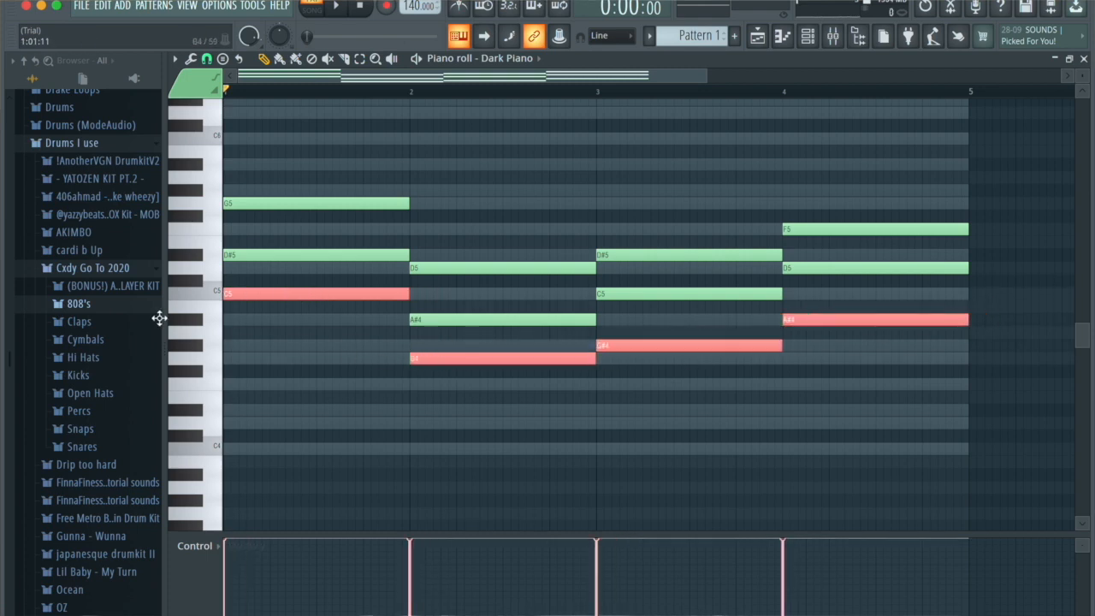
{"action": "key", "text": "ctrl+Down"}
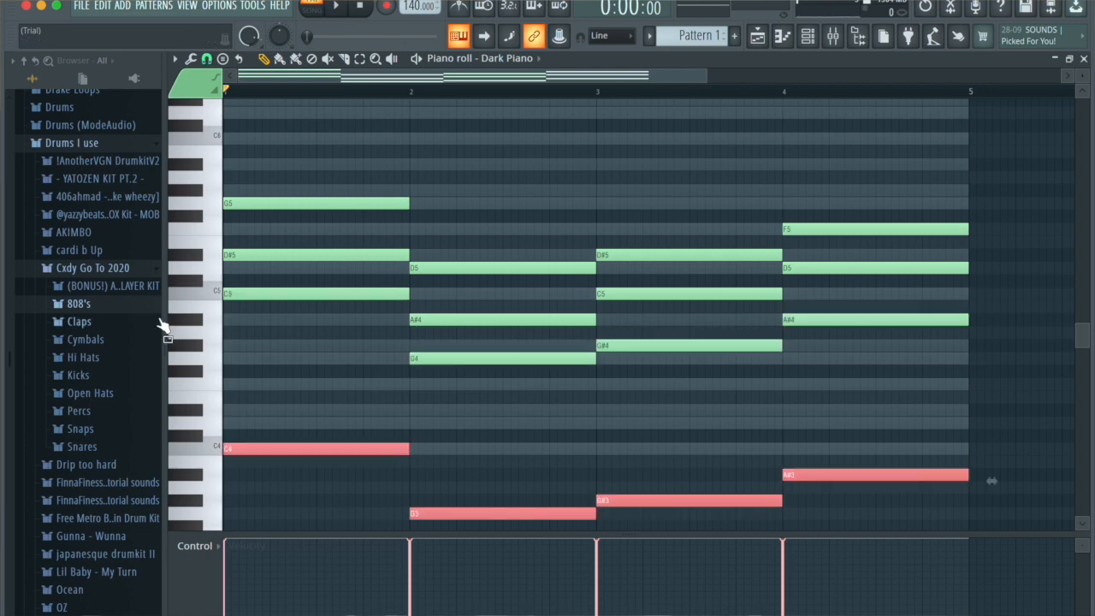
{"action": "scroll", "coordinate": [630, 401], "scroll_direction": "down", "scroll_amount": 3}
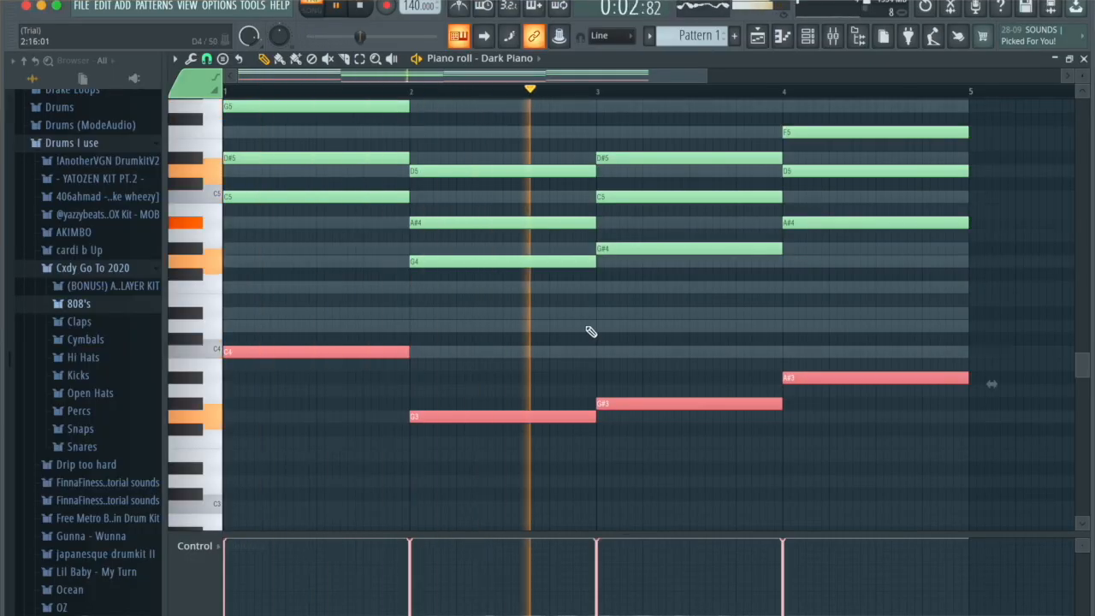
{"action": "key", "text": "space"}
{"action": "left_click", "coordinate": [334, 262]}
{"action": "right_click", "coordinate": [336, 264]}
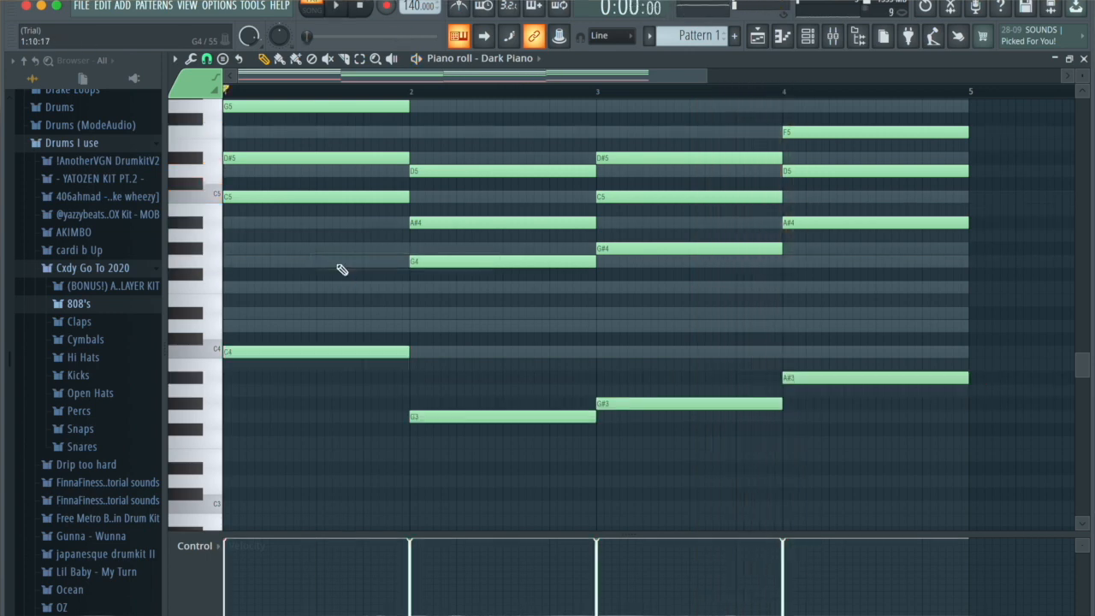
Step: Duplicate the lowest and highest notes of each original chord, from C5 and G5 through A#4 and F5, one octave up
{"action": "scroll", "coordinate": [339, 267], "scroll_direction": "up", "scroll_amount": 3}
{"action": "left_click", "coordinate": [290, 295]}
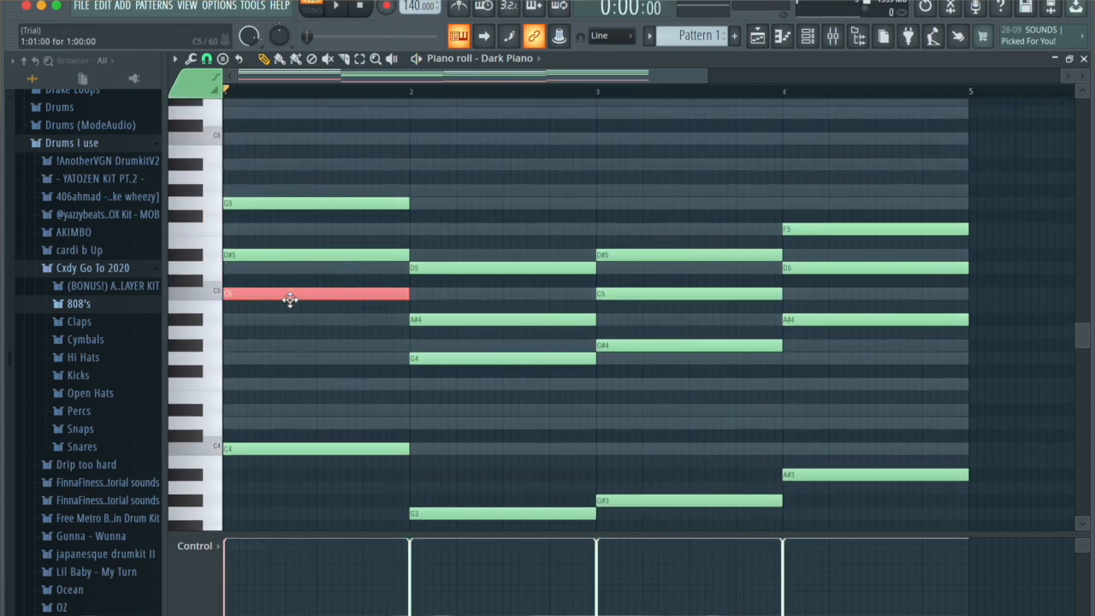
{"action": "left_click", "coordinate": [291, 202], "text": "ctrl"}
{"action": "left_click", "coordinate": [430, 358], "text": "ctrl"}
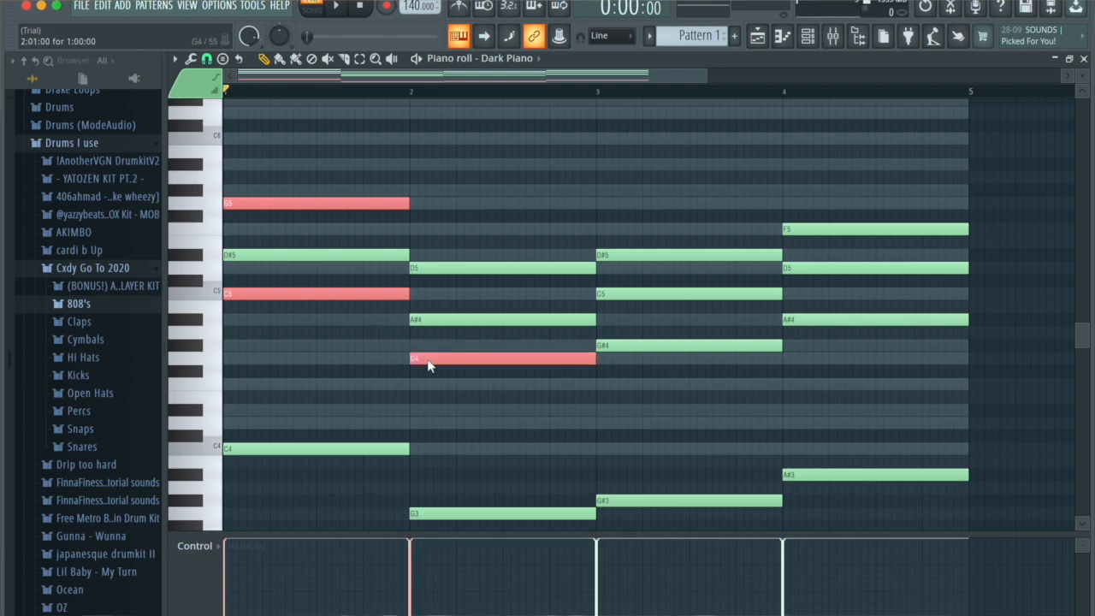
{"action": "left_click", "coordinate": [513, 268], "text": "ctrl"}
{"action": "left_click", "coordinate": [633, 255], "text": "ctrl"}
{"action": "left_click", "coordinate": [685, 345], "text": "ctrl"}
{"action": "left_click", "coordinate": [847, 319], "text": "ctrl"}
{"action": "left_click", "coordinate": [843, 229], "text": "ctrl"}
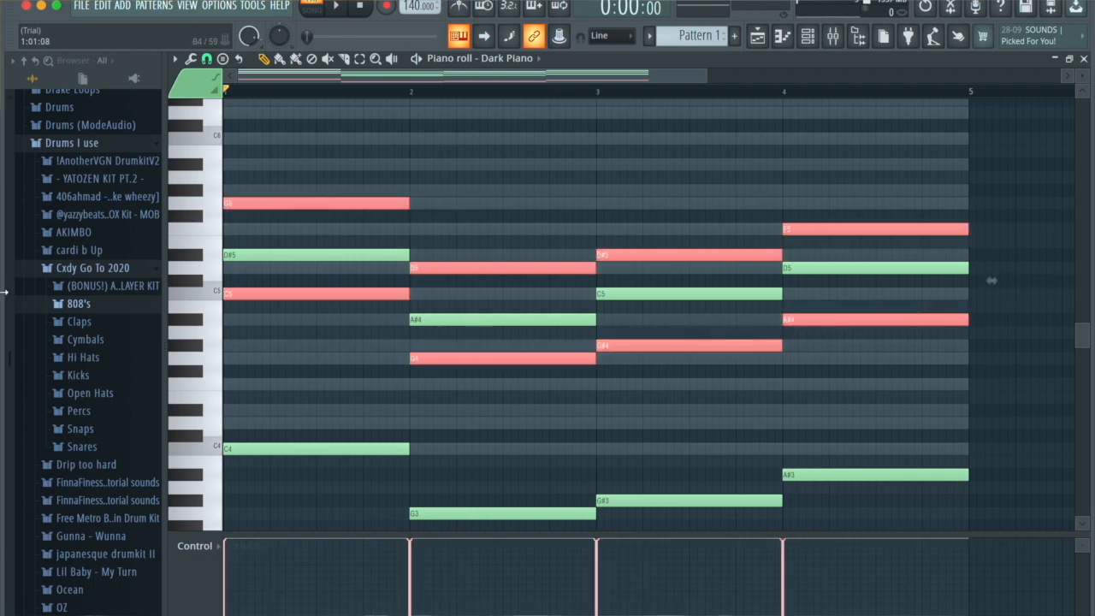
{"action": "key", "text": "ctrl+Up"}
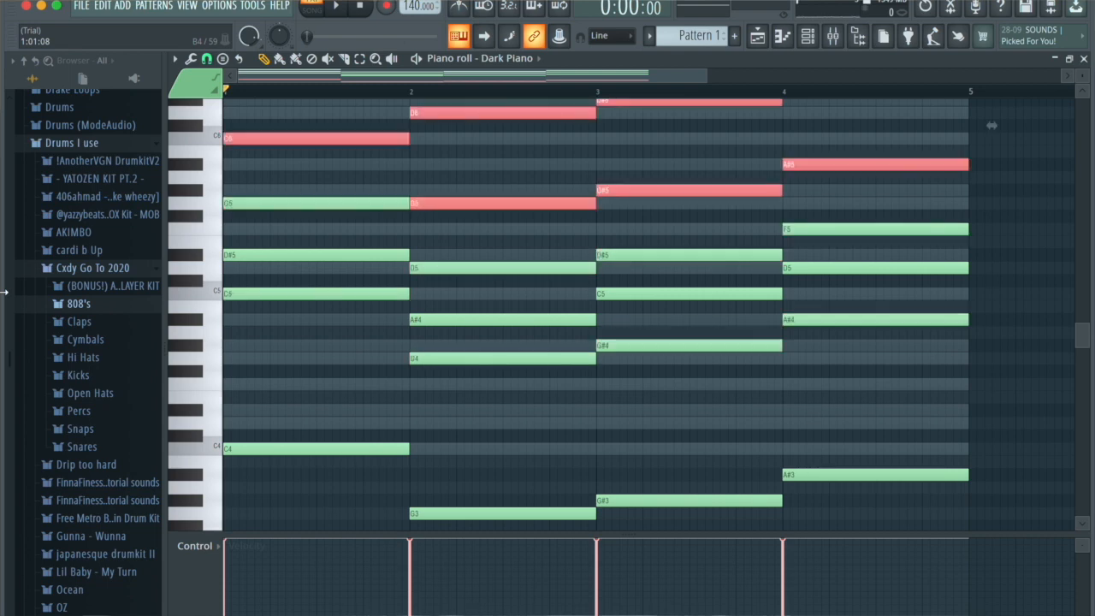
{"action": "scroll", "coordinate": [259, 249], "scroll_direction": "up", "scroll_amount": 3}
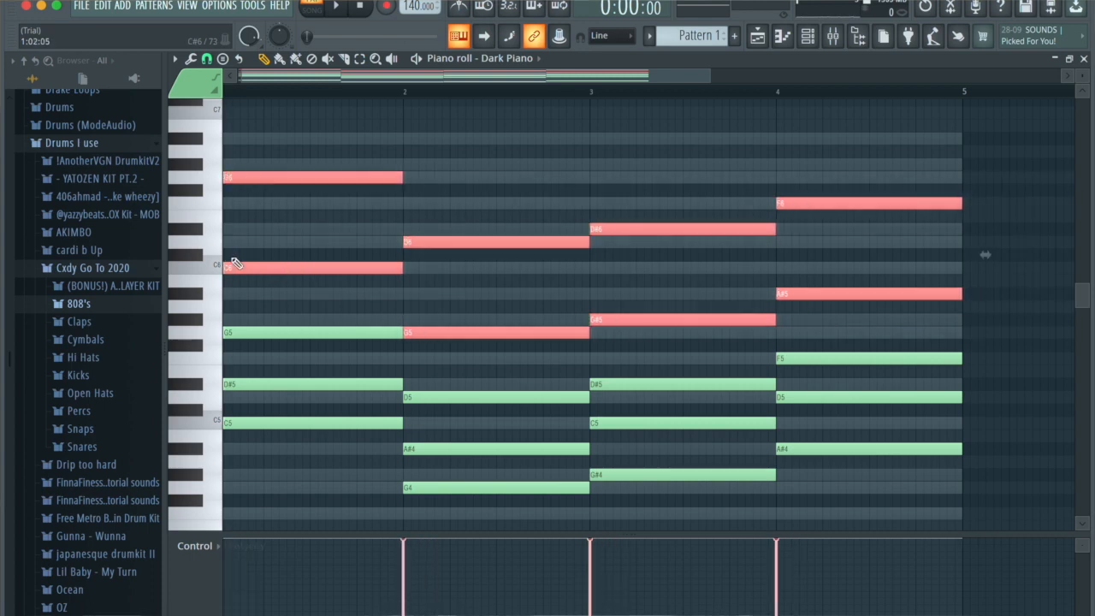
Step: Duplicate the selected notes one more octave up, from C7 and G7 in bar 1 through A#6 and F7 in bar 4
{"action": "key", "text": "ctrl+Up"}
{"action": "scroll", "coordinate": [235, 261], "scroll_direction": "up", "scroll_amount": 2}
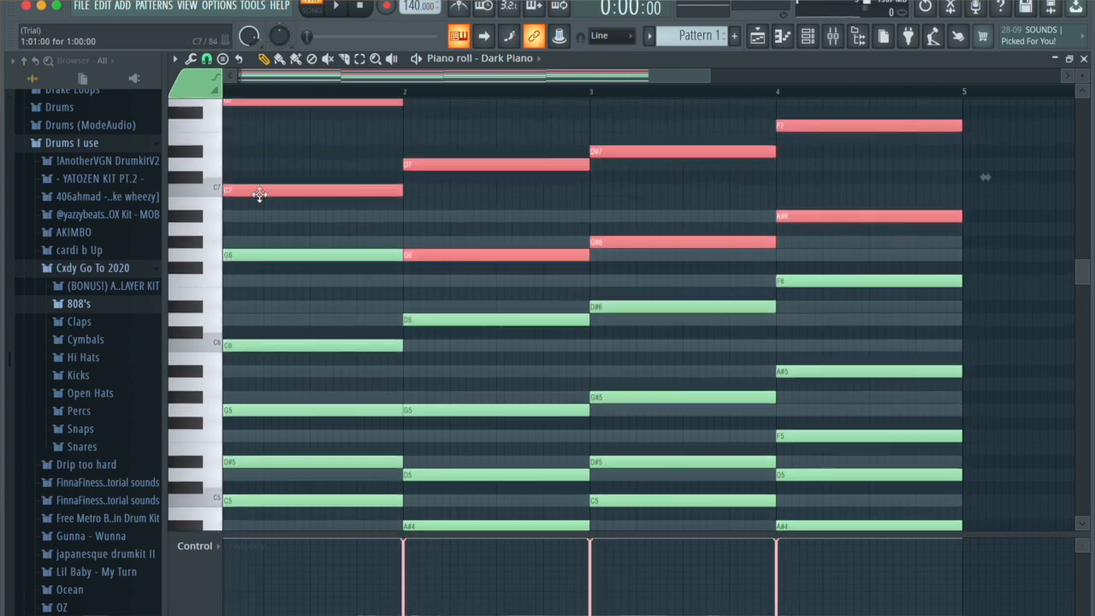
{"action": "scroll", "coordinate": [448, 210], "scroll_direction": "up", "scroll_amount": 4}
Step: Shorten the C7 and G7 notes in bar 1 to one beat each and place them on beats 3 and 4
{"action": "left_click_drag", "start_coordinate": [301, 350], "coordinate": [322, 359]}
{"action": "left_click_drag", "start_coordinate": [446, 354], "coordinate": [335, 355]}
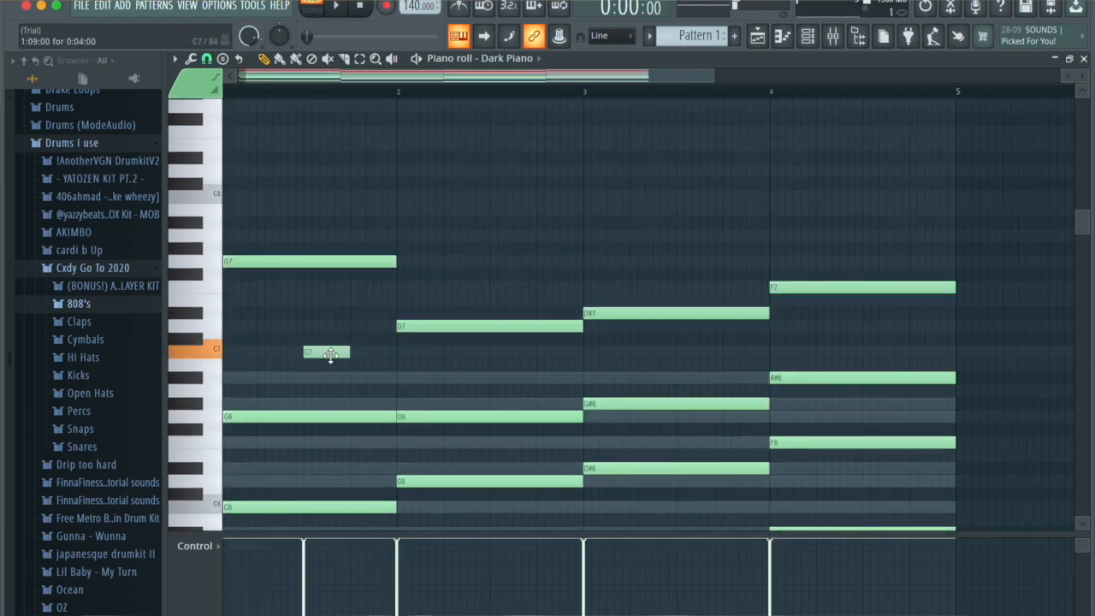
{"action": "left_click_drag", "start_coordinate": [327, 262], "coordinate": [454, 262]}
{"action": "left_click_drag", "start_coordinate": [525, 262], "coordinate": [446, 273]}
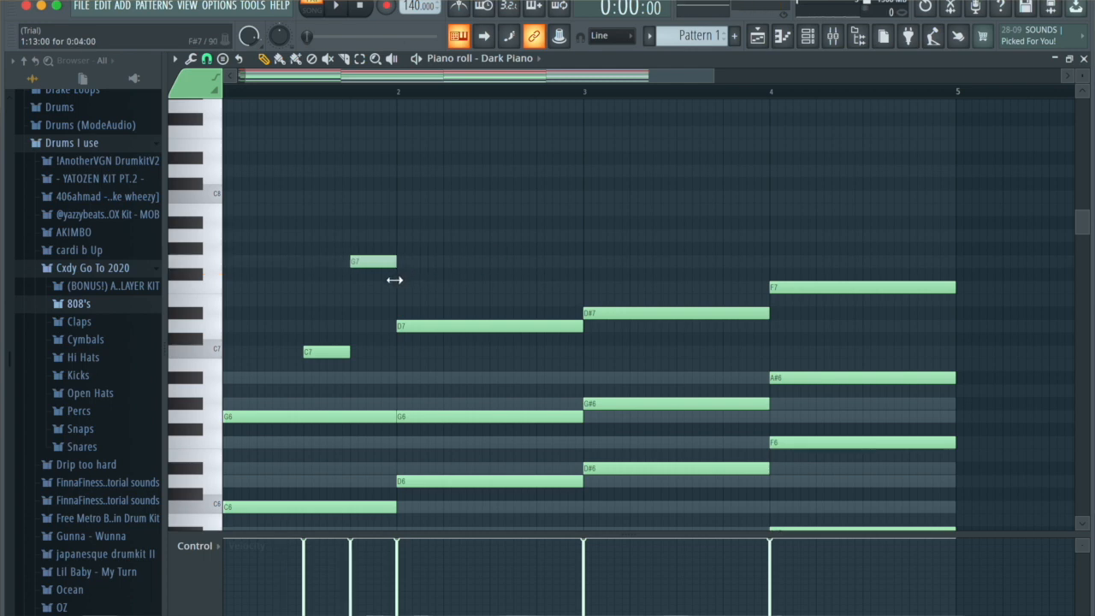
Step: Shorten bar 3's G#6 to one beat on beat 2 and its D#7 to two beats starting on beat 3
{"action": "left_click_drag", "start_coordinate": [656, 404], "coordinate": [703, 403]}
{"action": "left_click_drag", "start_coordinate": [814, 403], "coordinate": [674, 403]}
{"action": "left_click_drag", "start_coordinate": [696, 316], "coordinate": [791, 317]}
{"action": "left_click_drag", "start_coordinate": [860, 314], "coordinate": [768, 314]}
Step: Add one-beat G#6 and G6 notes on beats 3 and 4 of bar 4, and play the melody
{"action": "scroll", "coordinate": [830, 420], "scroll_direction": "down", "scroll_amount": 3}
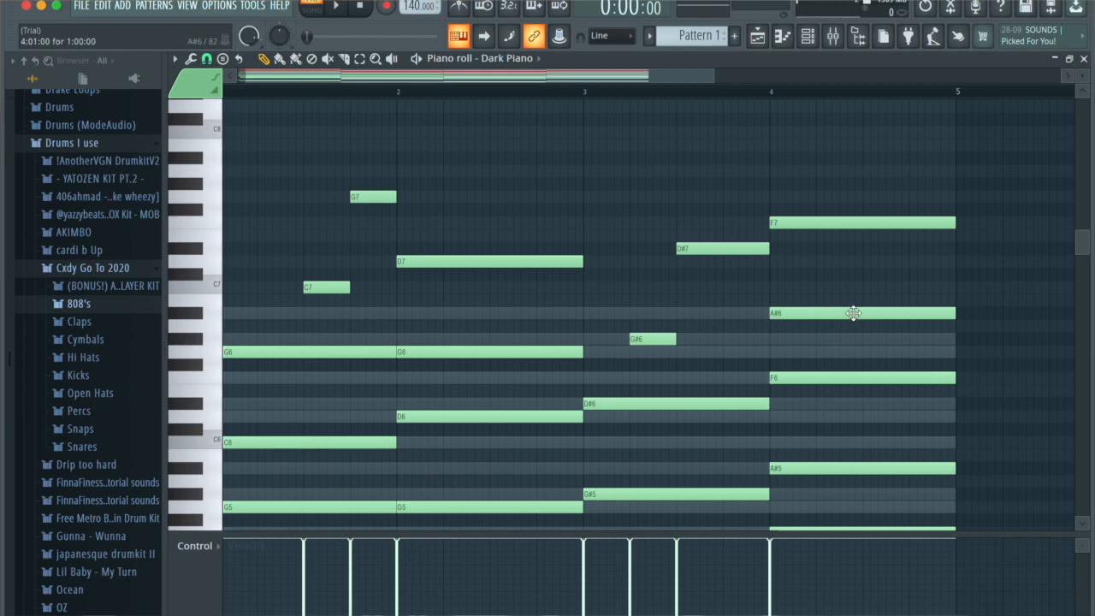
{"action": "left_click", "coordinate": [866, 341]}
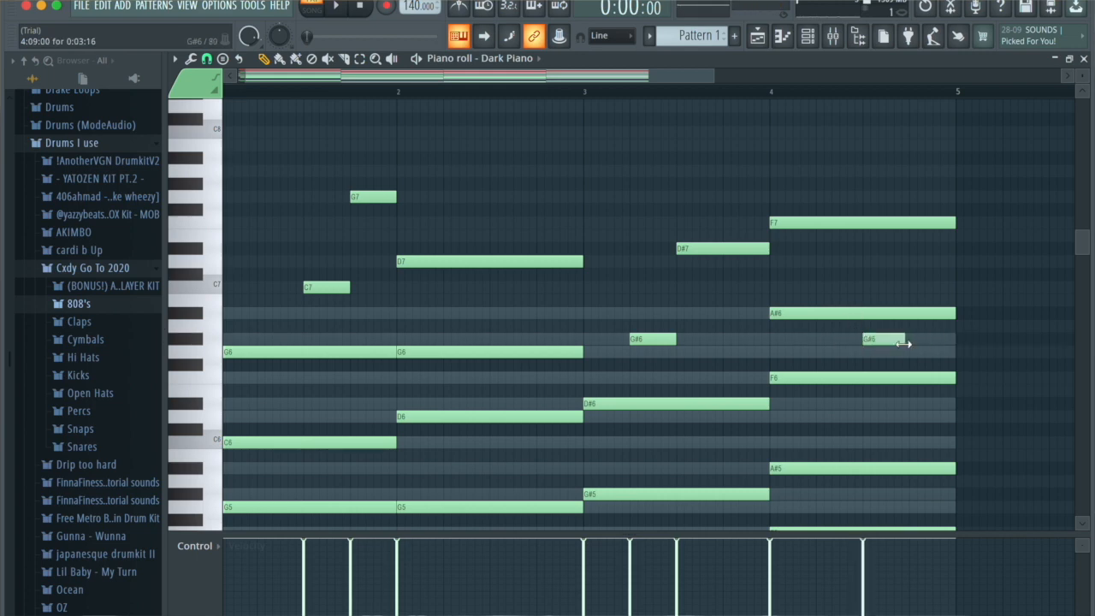
{"action": "left_click", "coordinate": [911, 352]}
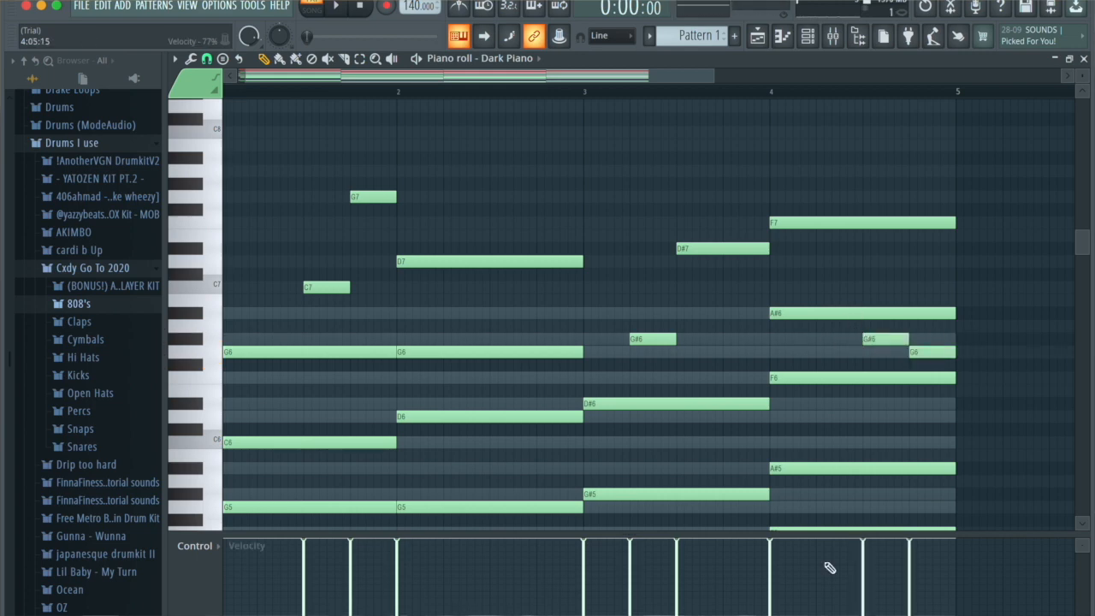
{"action": "key", "text": "space"}
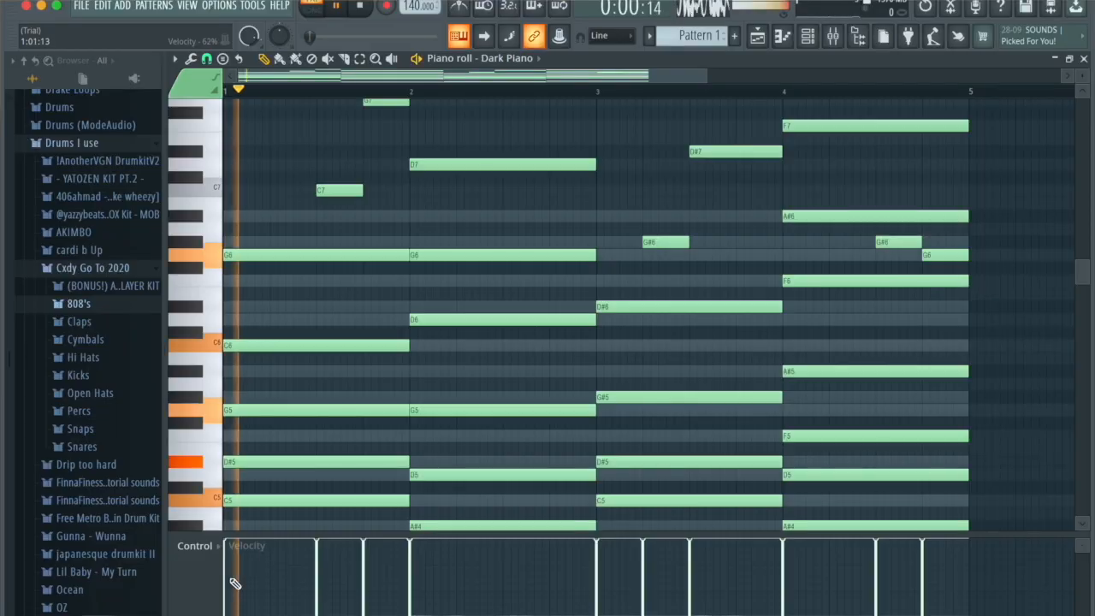
Step: Lower the velocity of all notes across the four bars to an even level of about 73%
{"action": "left_click_drag", "start_coordinate": [231, 579], "coordinate": [320, 568]}
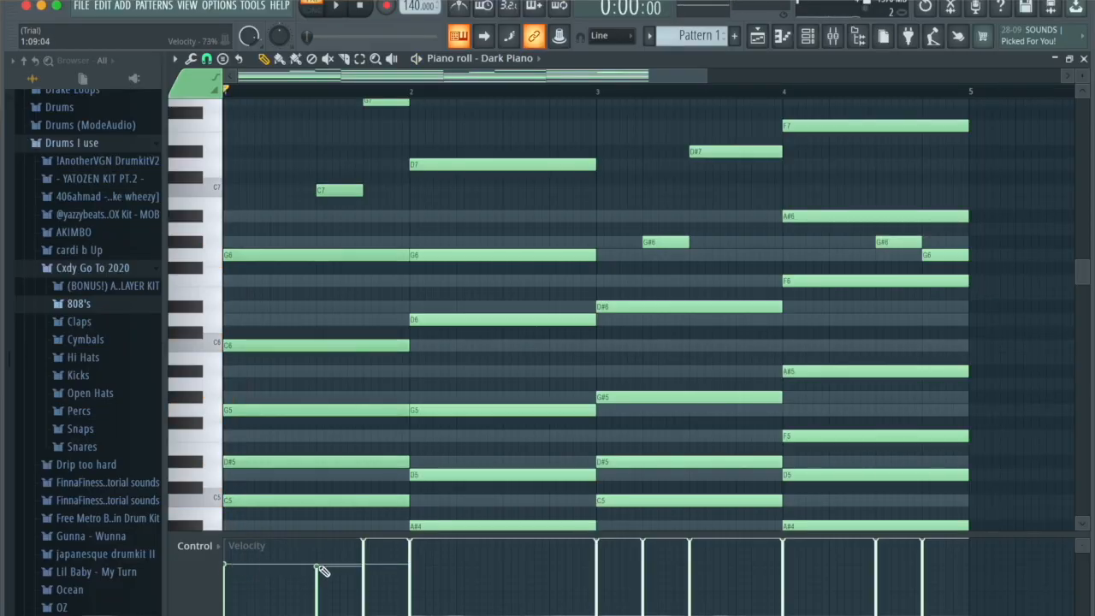
{"action": "left_click_drag", "start_coordinate": [427, 570], "coordinate": [698, 571]}
{"action": "left_click_drag", "start_coordinate": [777, 571], "coordinate": [924, 571]}
Step: Randomize the note velocities by 21% with the randomizer, leaving its random pattern generation off
{"action": "key", "text": "alt+r"}
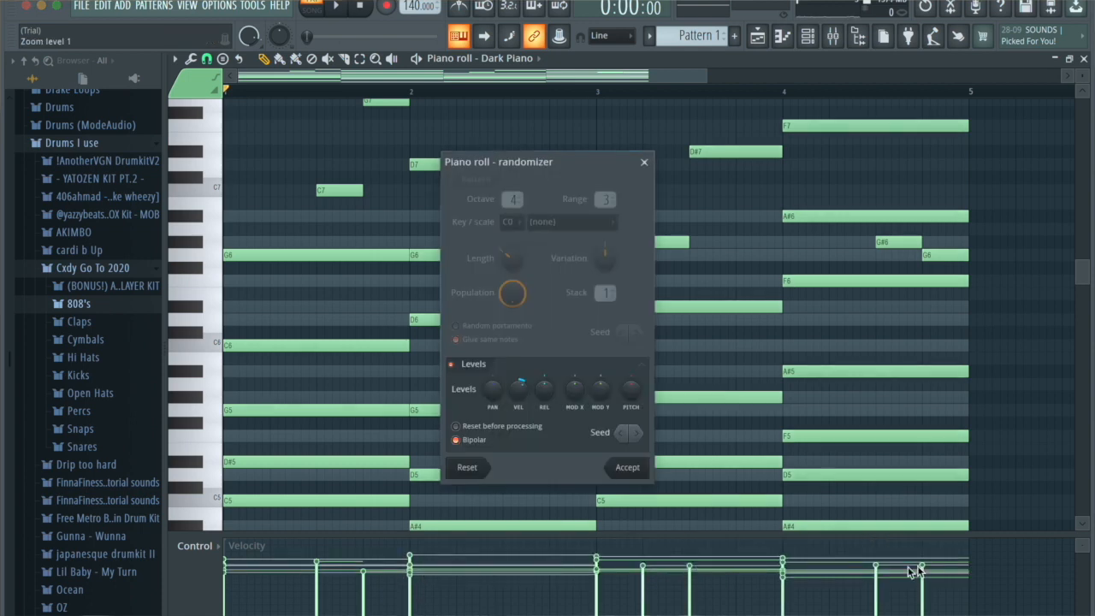
{"action": "left_click_drag", "start_coordinate": [524, 393], "coordinate": [524, 412]}
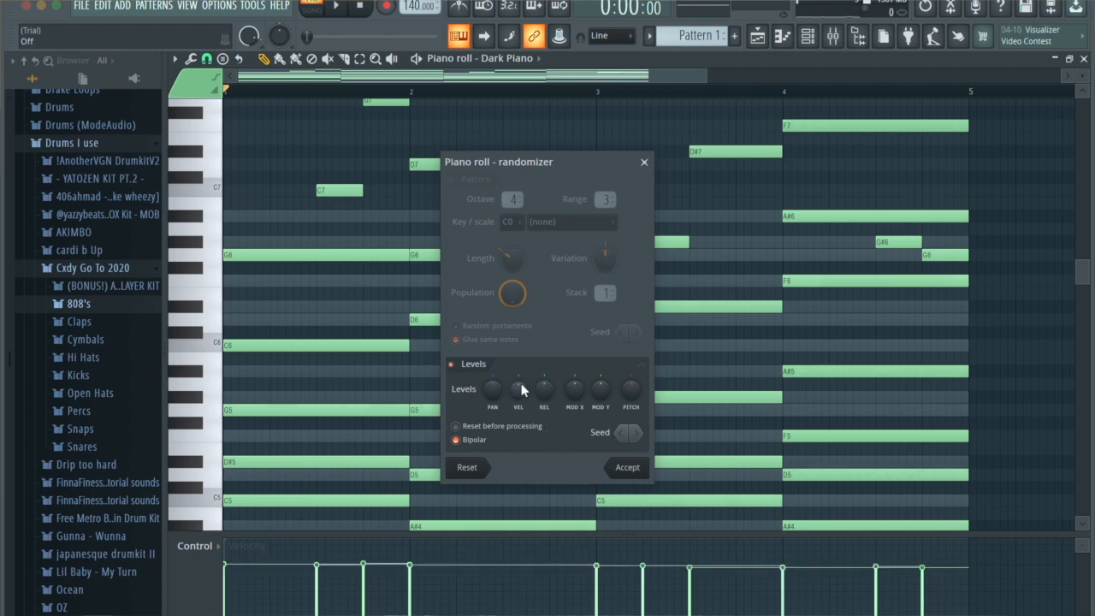
{"action": "mouse_move", "coordinate": [521, 393]}
{"action": "left_mouse_down"}
{"action": "mouse_move", "coordinate": [522, 377]}
{"action": "mouse_move", "coordinate": [525, 397]}
{"action": "left_mouse_up"}
{"action": "left_click", "coordinate": [453, 179]}
{"action": "left_click", "coordinate": [453, 180]}
{"action": "left_click", "coordinate": [453, 179]}
{"action": "left_click", "coordinate": [452, 180]}
{"action": "left_click_drag", "start_coordinate": [520, 405], "coordinate": [520, 411]}
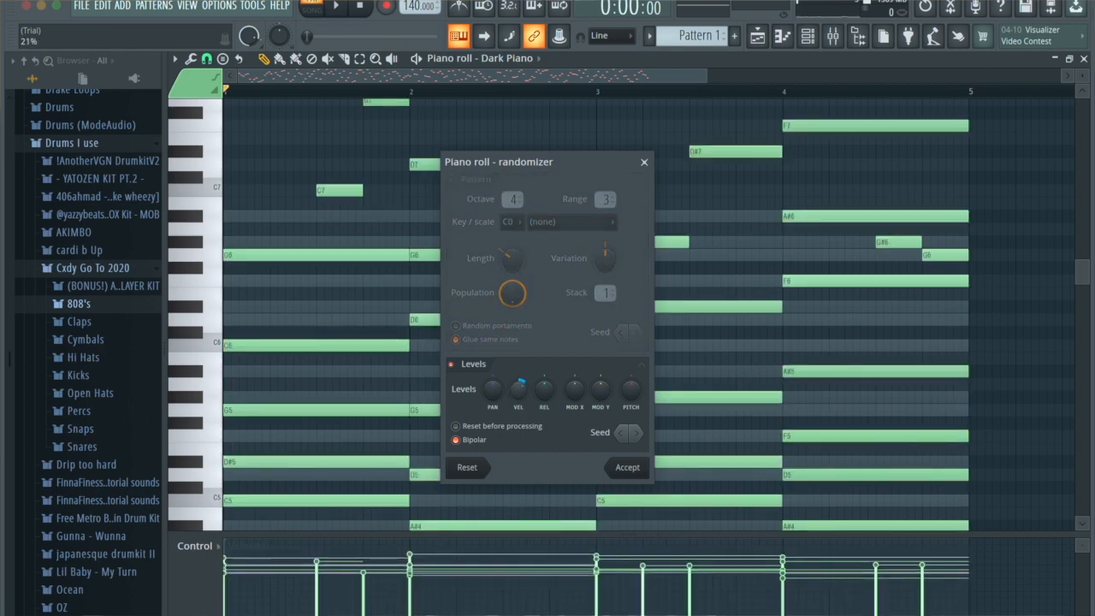
{"action": "left_click", "coordinate": [627, 467]}
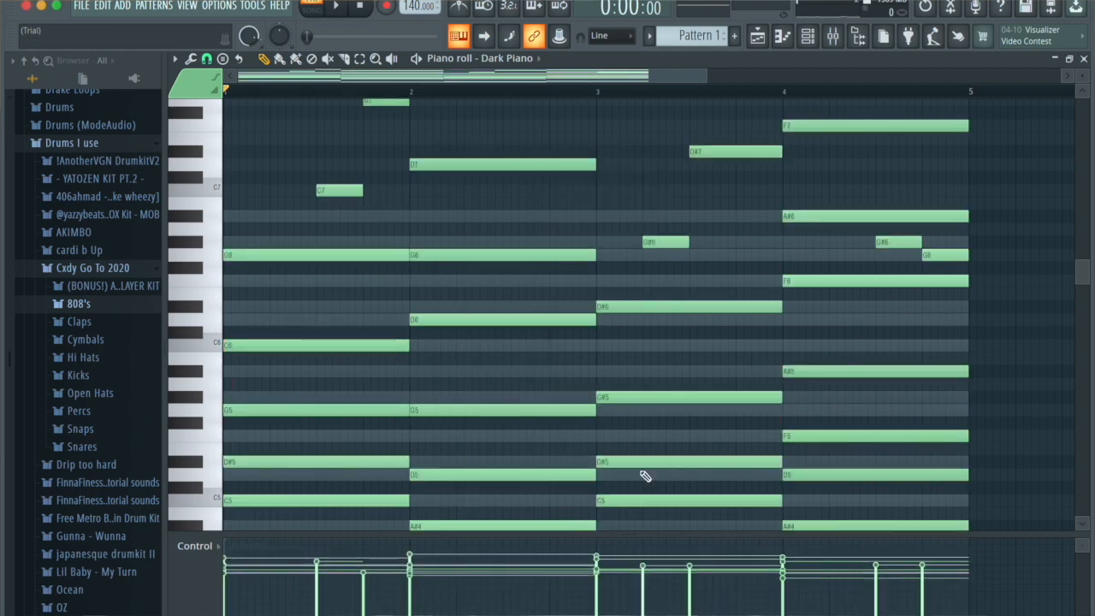
Step: Strum the chords with a slight start-time offset and trim the note ends that overhang bar 5
{"action": "key", "text": "alt+s"}
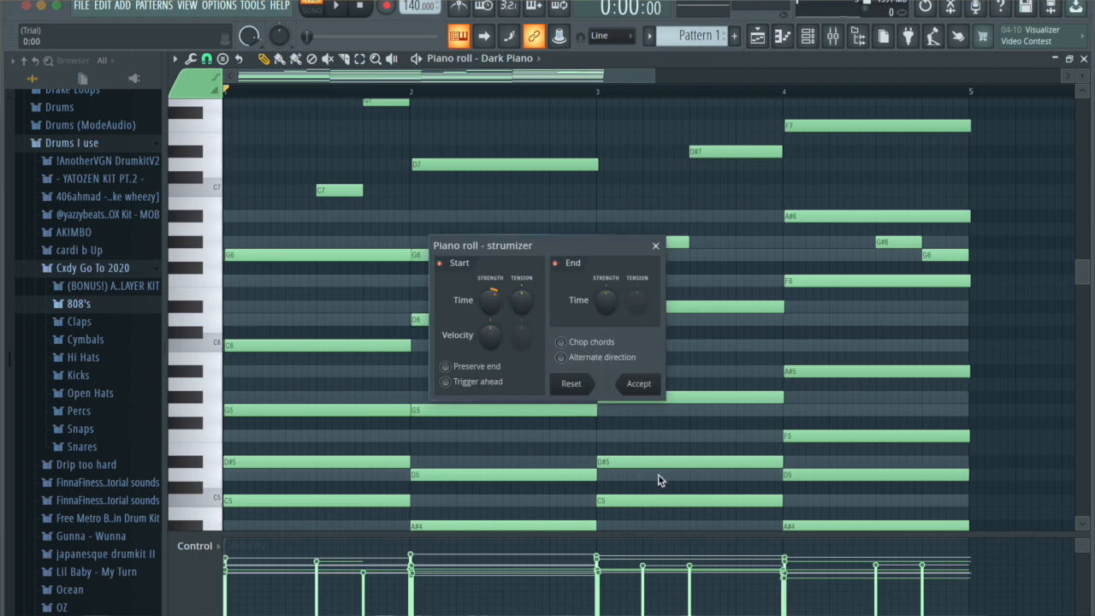
{"action": "left_click", "coordinate": [658, 389]}
{"action": "scroll", "coordinate": [729, 429], "scroll_direction": "down", "scroll_amount": 4}
{"action": "scroll", "coordinate": [757, 317], "scroll_direction": "down", "scroll_amount": 5}
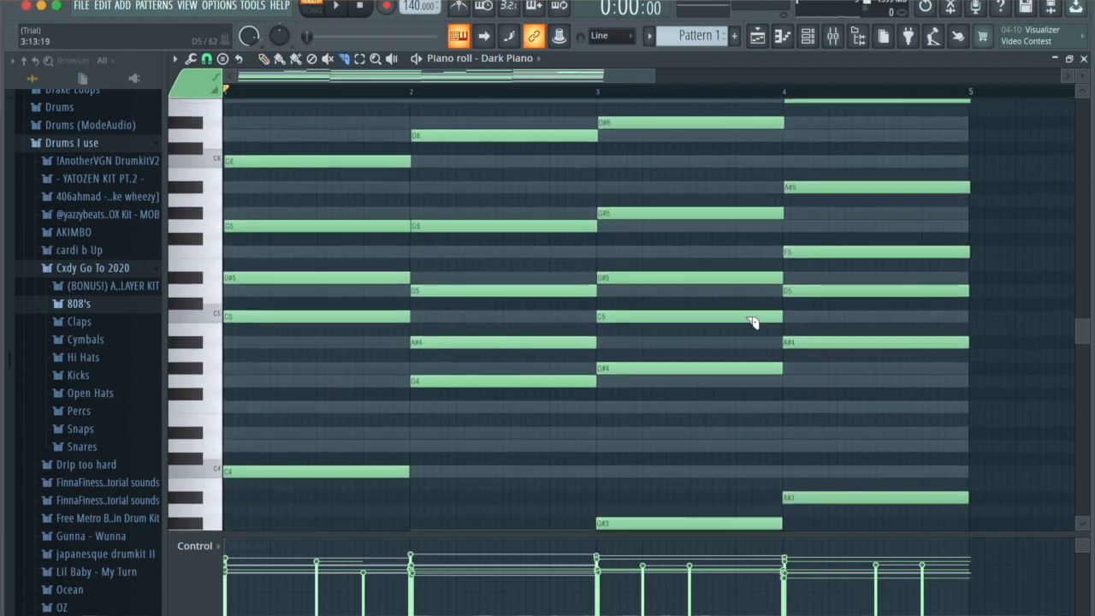
{"action": "scroll", "coordinate": [975, 182], "scroll_direction": "up", "scroll_amount": 15}
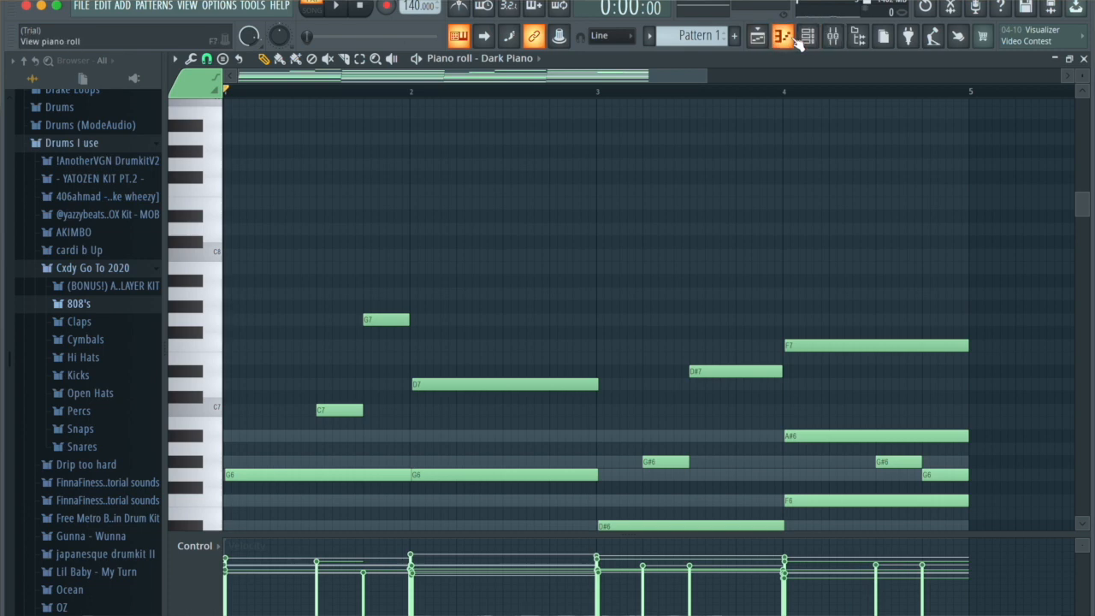
Step: Render Pattern 1 to a WAV audio clip and place the clip at bar 1 of Track 1 in the playlist
{"action": "left_click", "coordinate": [792, 40]}
{"action": "left_click", "coordinate": [754, 41]}
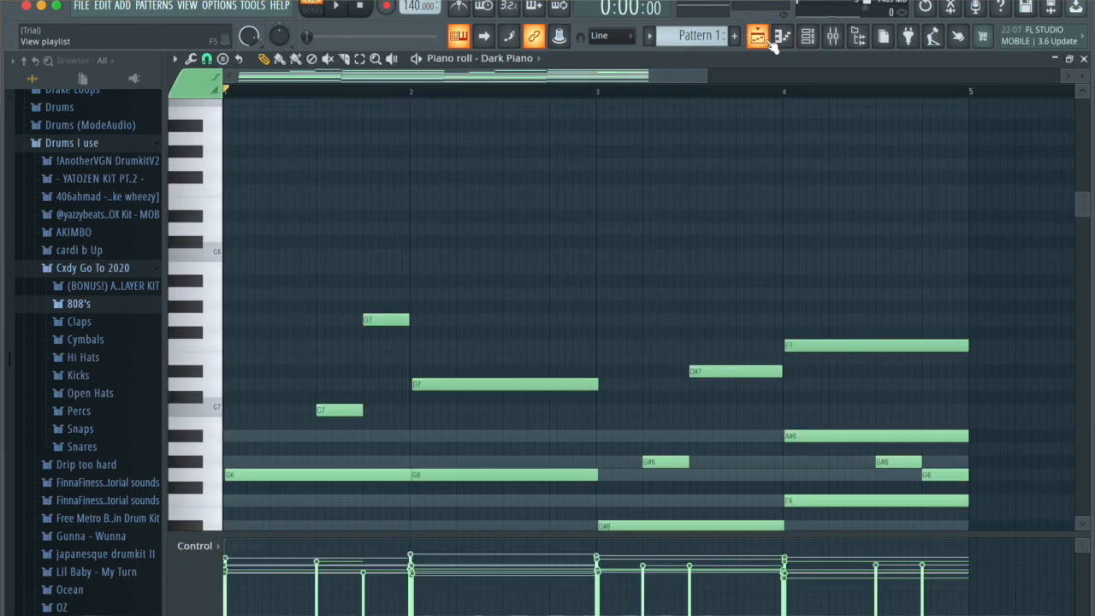
{"action": "left_click", "coordinate": [774, 41]}
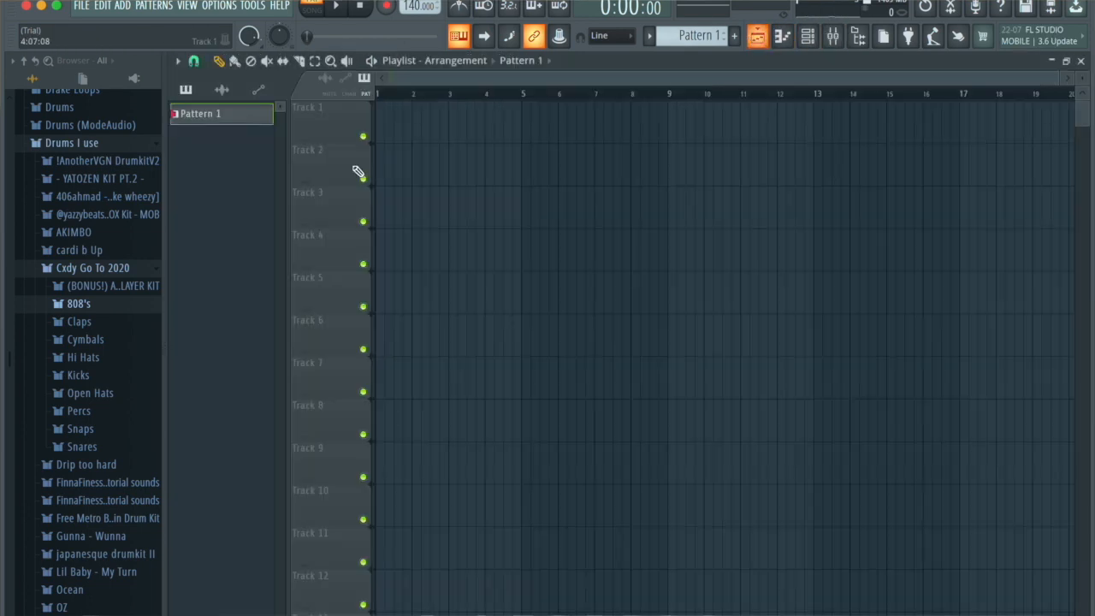
{"action": "right_click", "coordinate": [205, 123]}
{"action": "left_click", "coordinate": [283, 400]}
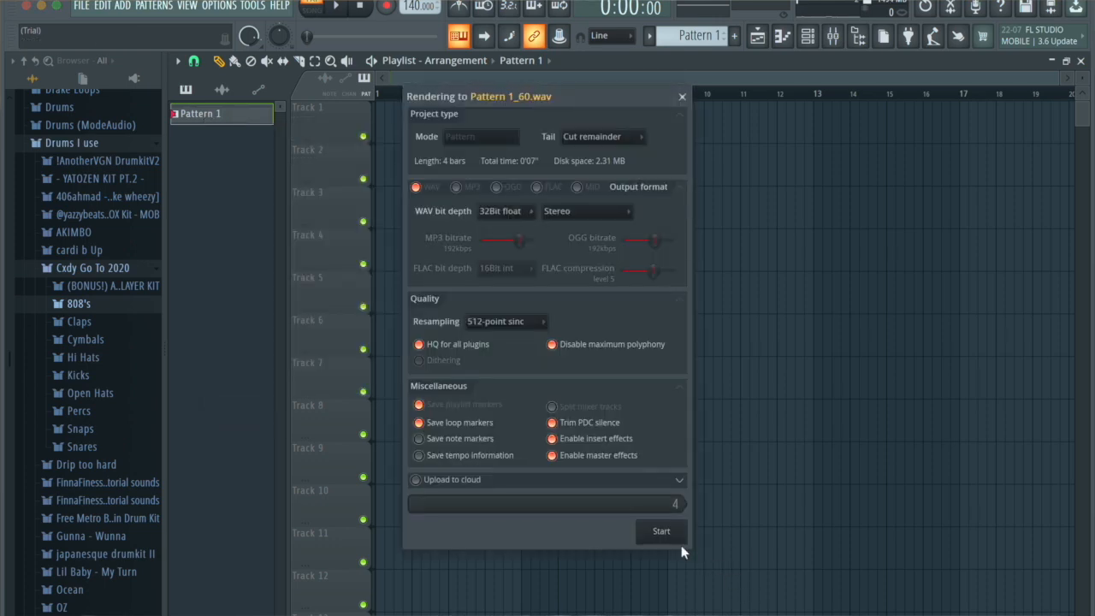
{"action": "left_click_drag", "start_coordinate": [257, 118], "coordinate": [422, 157]}
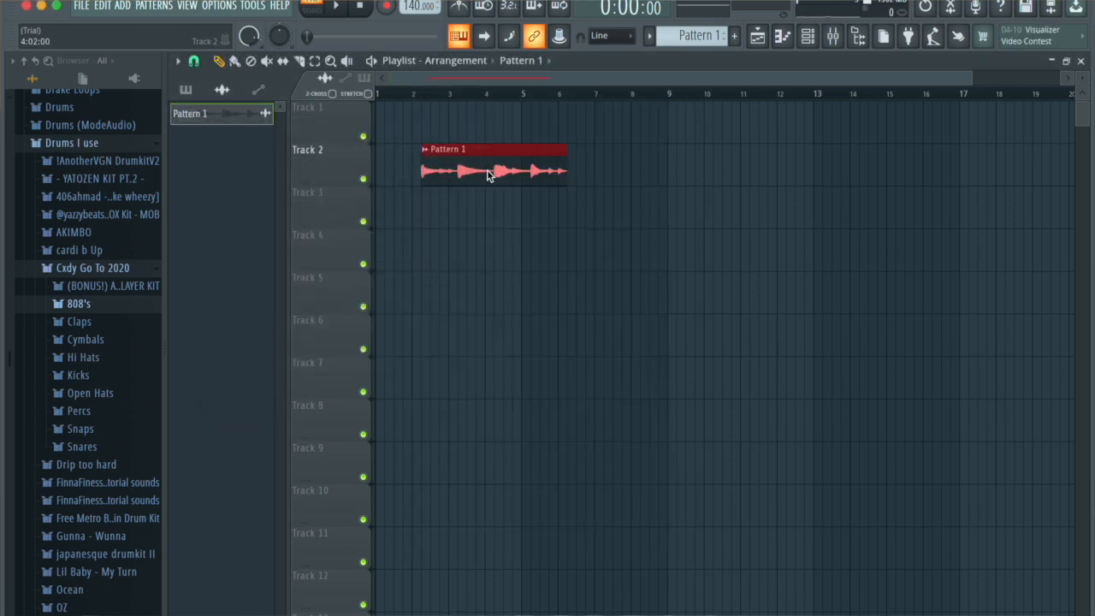
{"action": "left_click_drag", "start_coordinate": [489, 174], "coordinate": [433, 110]}
Step: Reverse the Pattern 1 audio clip, play it, and slice it into four one-bar pieces
{"action": "double_click", "coordinate": [418, 117]}
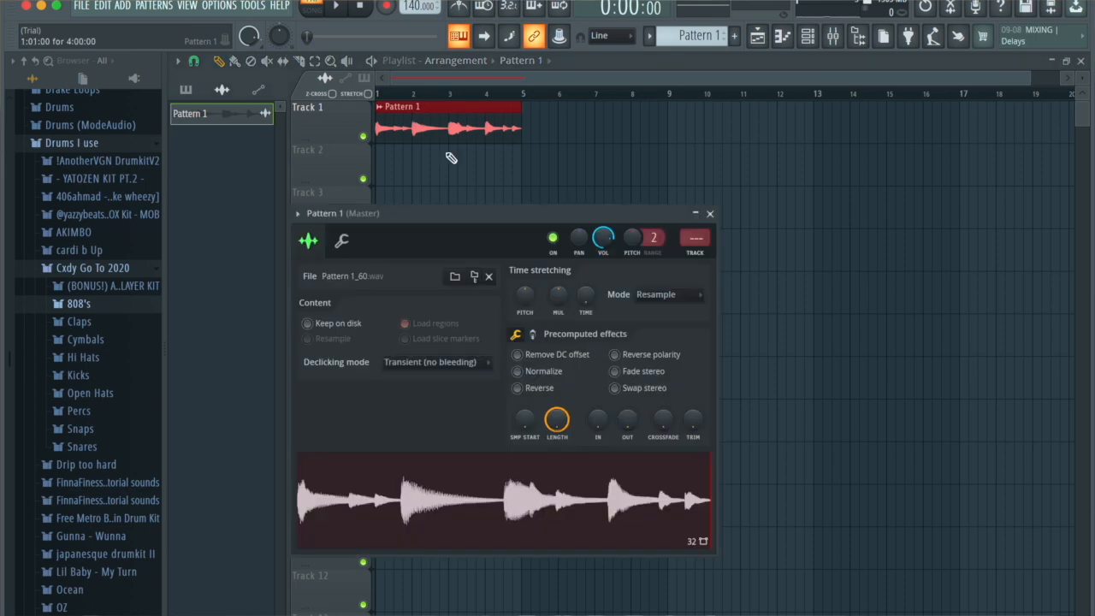
{"action": "left_click", "coordinate": [551, 387]}
{"action": "key", "text": "Escape"}
{"action": "key", "text": "space"}
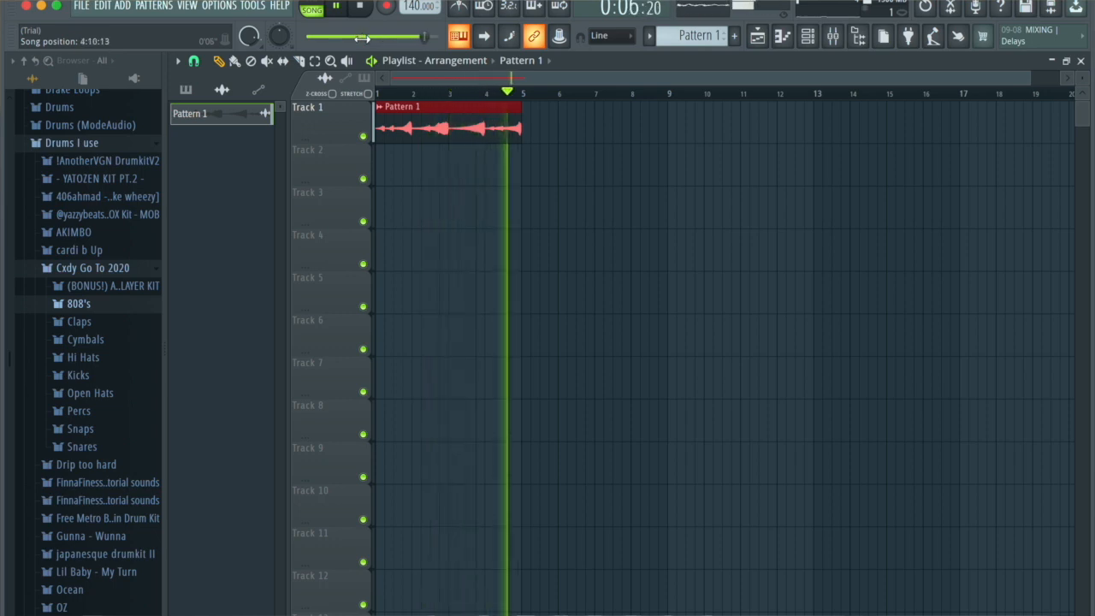
{"action": "key", "text": "space"}
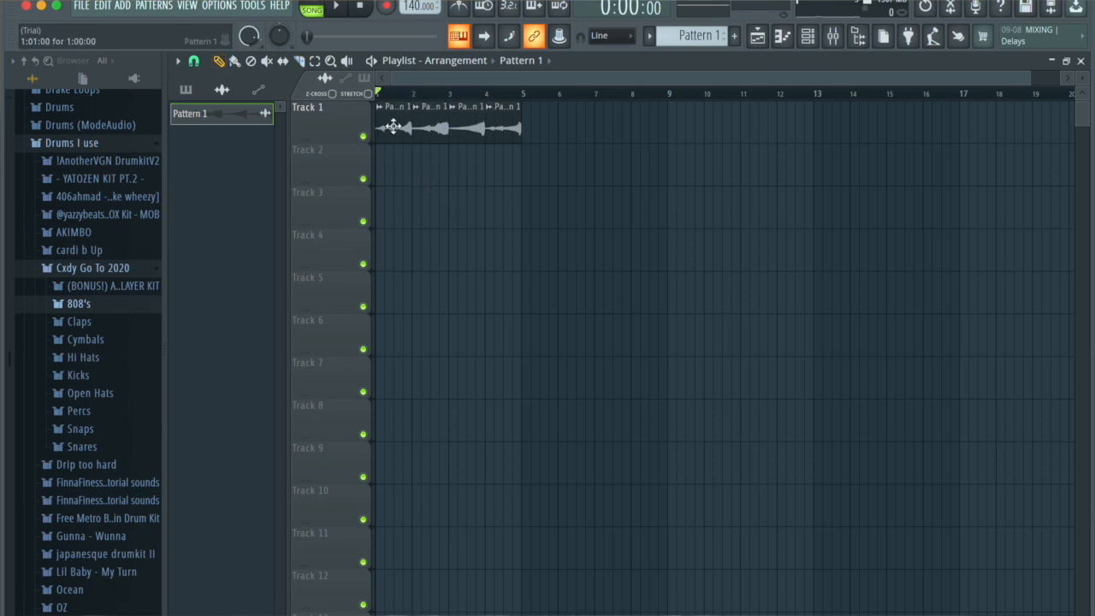
Step: Rearrange the four reversed one-bar slices on Track 1 into the original chord order, and play the result
{"action": "left_click_drag", "start_coordinate": [476, 129], "coordinate": [447, 178]}
{"action": "left_click_drag", "start_coordinate": [435, 132], "coordinate": [401, 169]}
{"action": "key", "text": "shift+Up"}
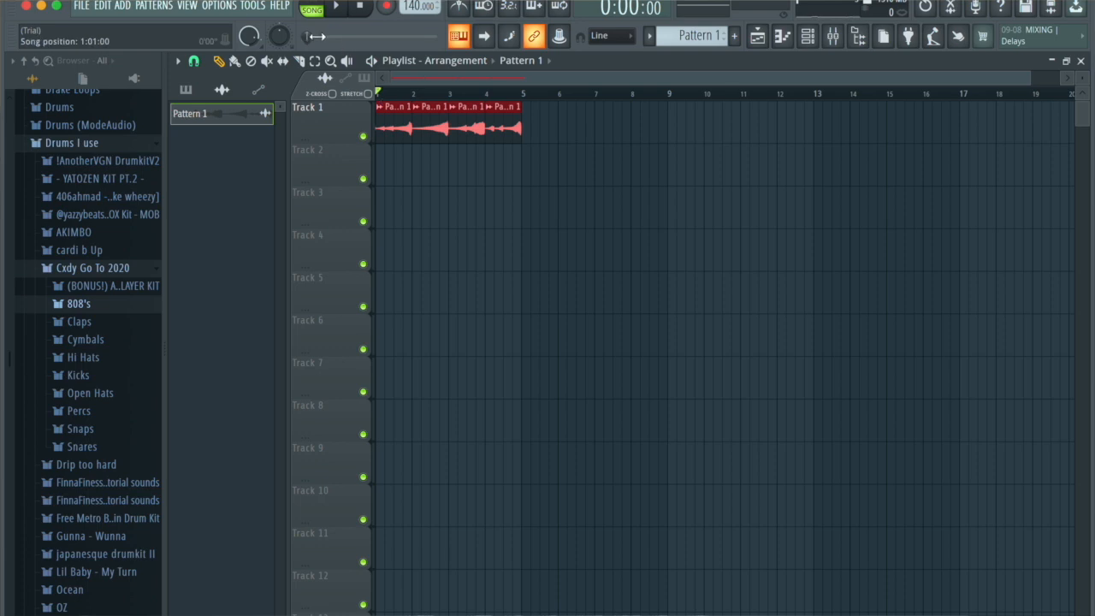
{"action": "key", "text": "space"}
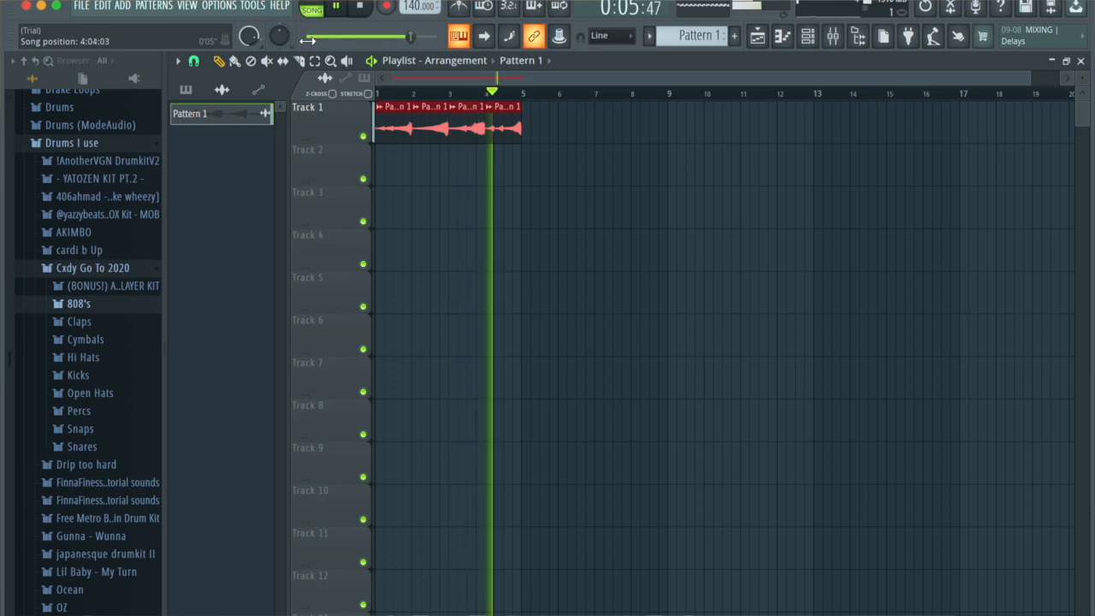
{"action": "key", "text": "space"}
Step: Place the Pattern 1 note clip at bar 1 of Track 2 and move the Dark Piano channel's notes to the Sampler channel
{"action": "left_click", "coordinate": [196, 89]}
{"action": "left_click_drag", "start_coordinate": [225, 111], "coordinate": [380, 162]}
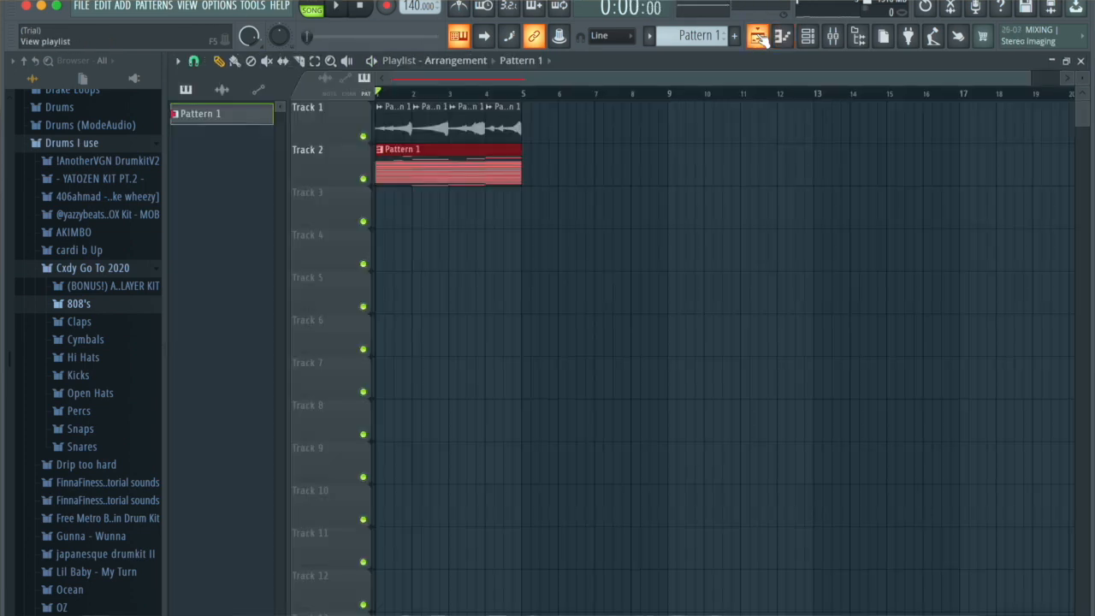
{"action": "left_click", "coordinate": [807, 38]}
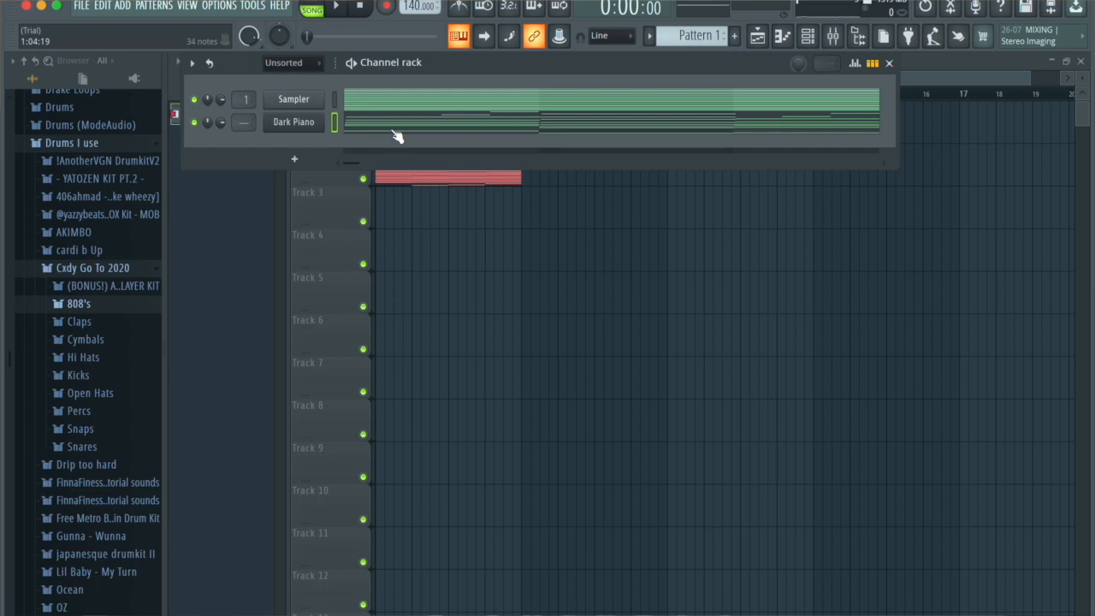
{"action": "key", "text": "super+x"}
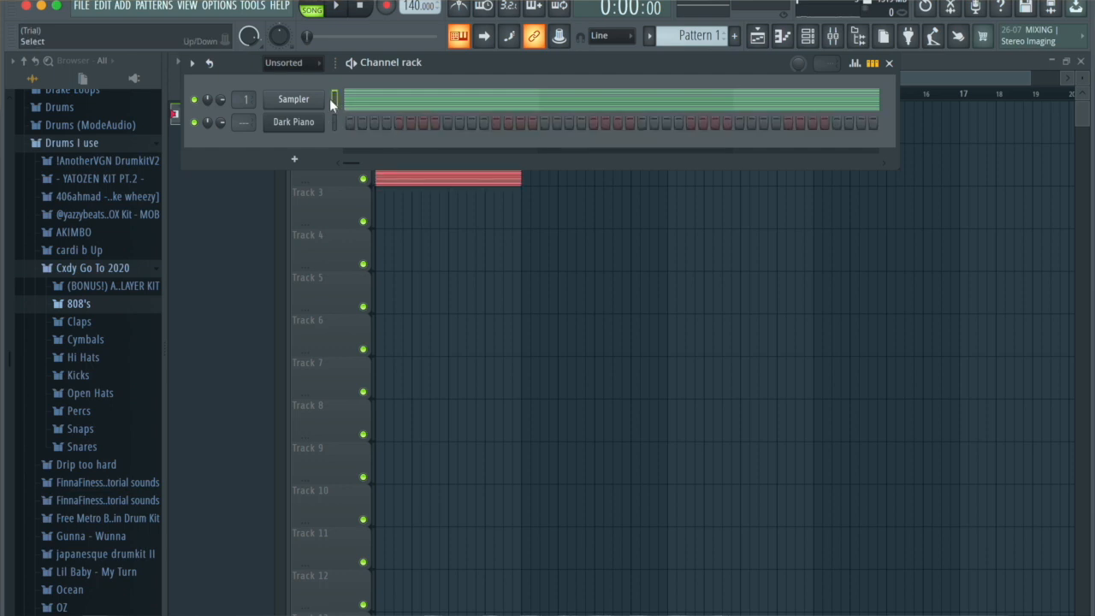
Step: Add a Sytrus channel with the Above clouds 2 preset and copy the Sampler channel's notes into it
{"action": "left_click", "coordinate": [294, 158]}
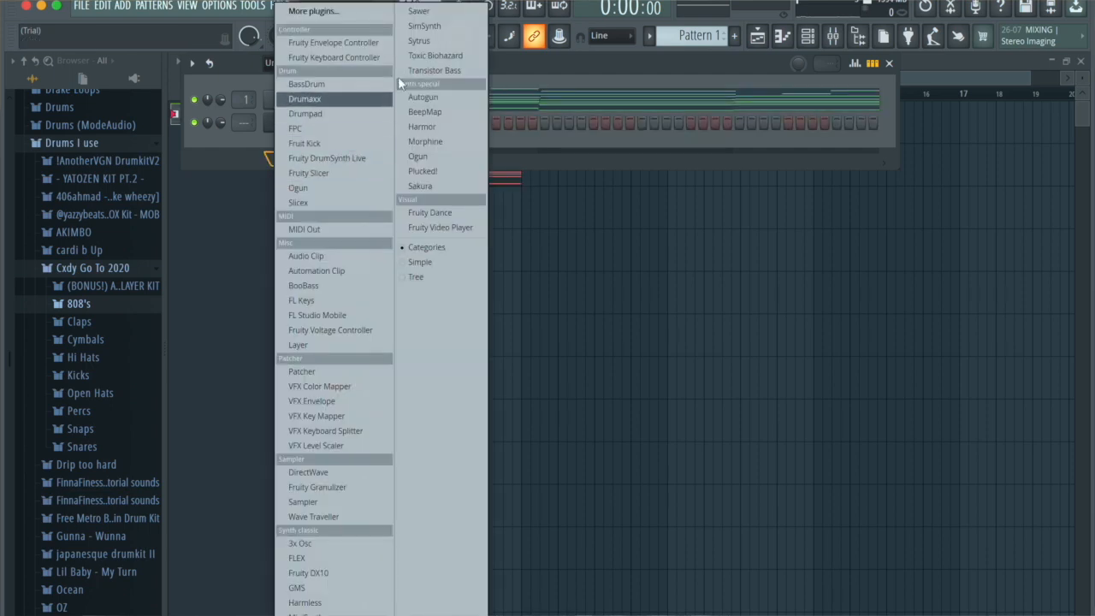
{"action": "left_click", "coordinate": [419, 41]}
{"action": "left_click", "coordinate": [317, 233]}
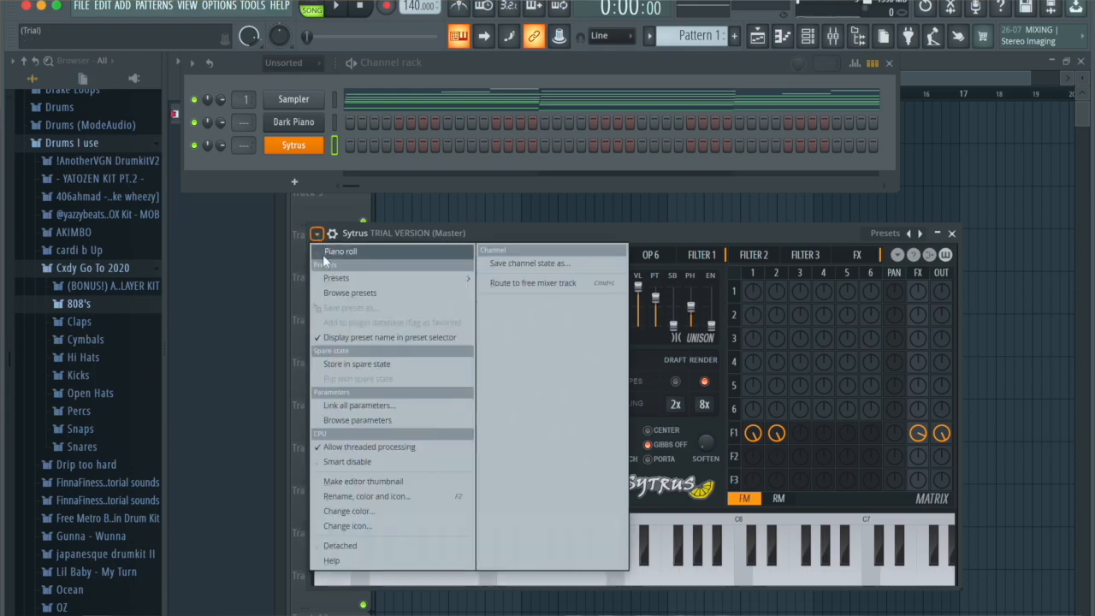
{"action": "mouse_move", "coordinate": [337, 278]}
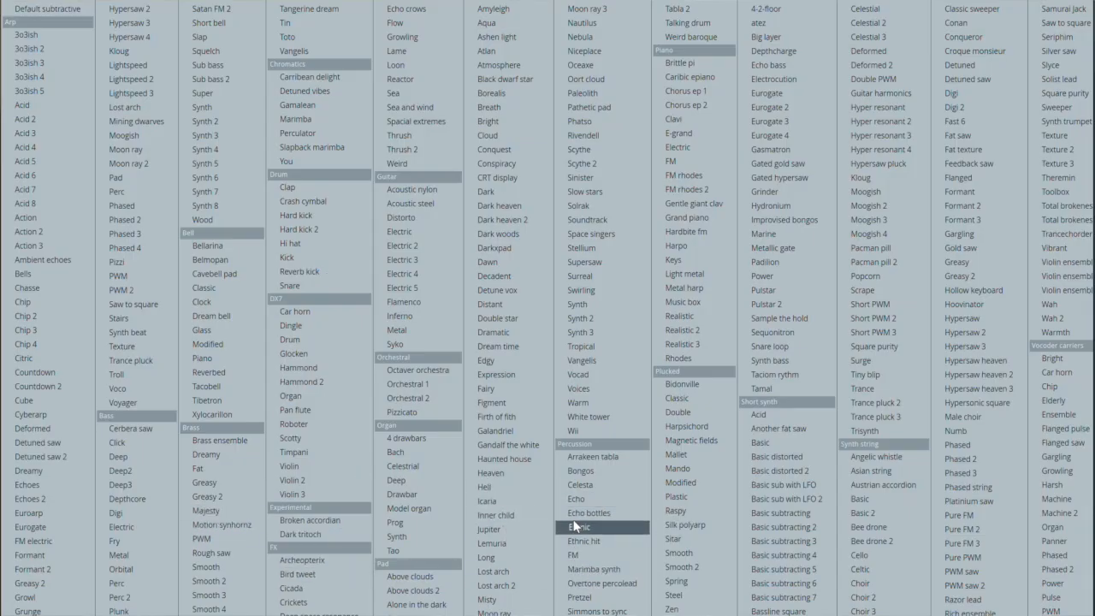
{"action": "left_click", "coordinate": [398, 590]}
{"action": "left_click", "coordinate": [333, 101]}
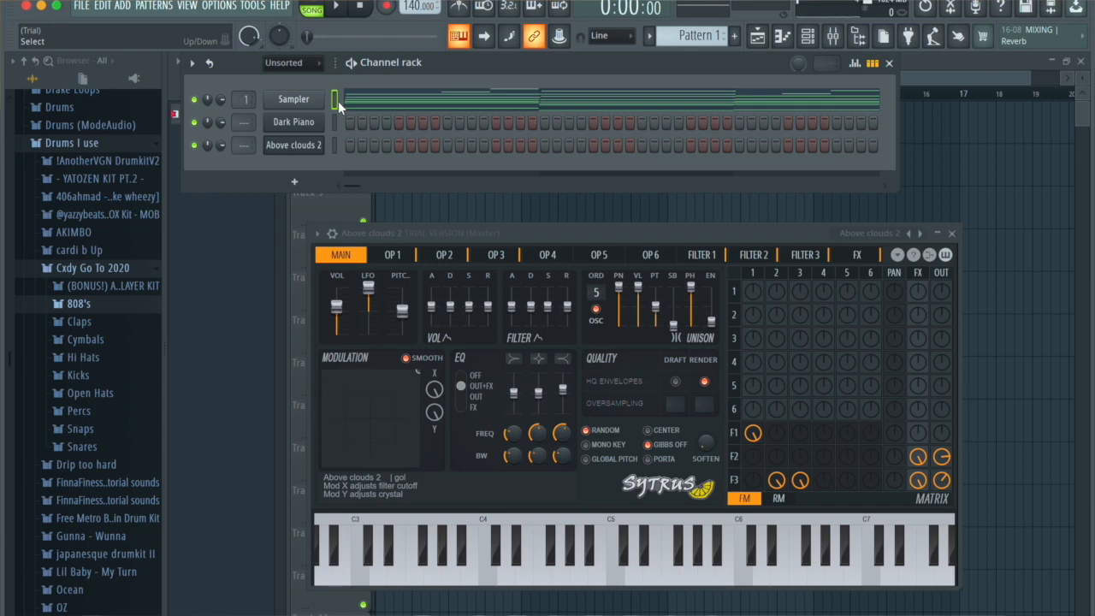
{"action": "key", "text": "ctrl+v"}
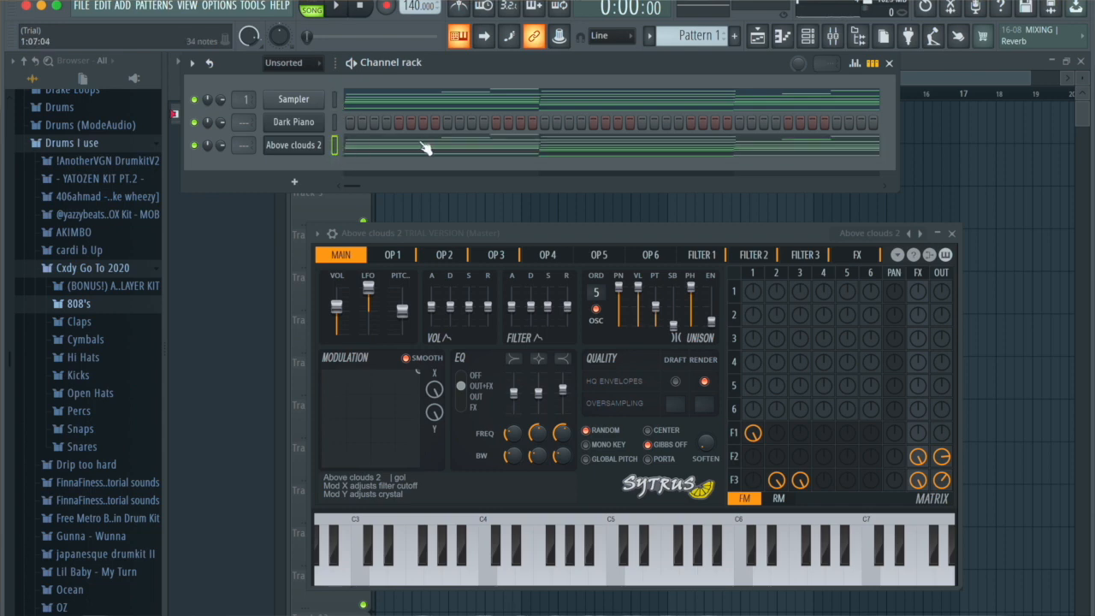
Step: Mute the six short melody notes C7, G7, G#6, D#7, G#6 and G6 in the Above clouds 2 piano roll, and play it
{"action": "left_click", "coordinate": [425, 147]}
{"action": "right_click", "coordinate": [341, 283], "text": "alt"}
{"action": "right_click", "coordinate": [380, 195], "text": "alt"}
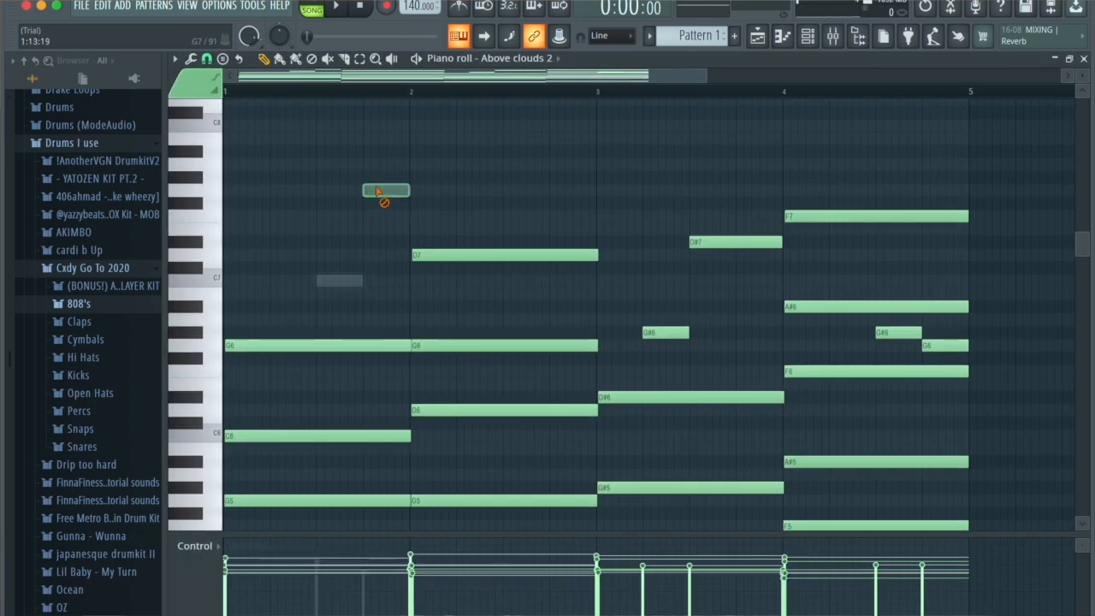
{"action": "right_click", "coordinate": [667, 333], "text": "alt"}
{"action": "right_click", "coordinate": [727, 243], "text": "alt"}
{"action": "right_click", "coordinate": [897, 333], "text": "alt"}
{"action": "right_click", "coordinate": [938, 349], "text": "alt"}
{"action": "key", "text": "space"}
{"action": "key", "text": "space"}
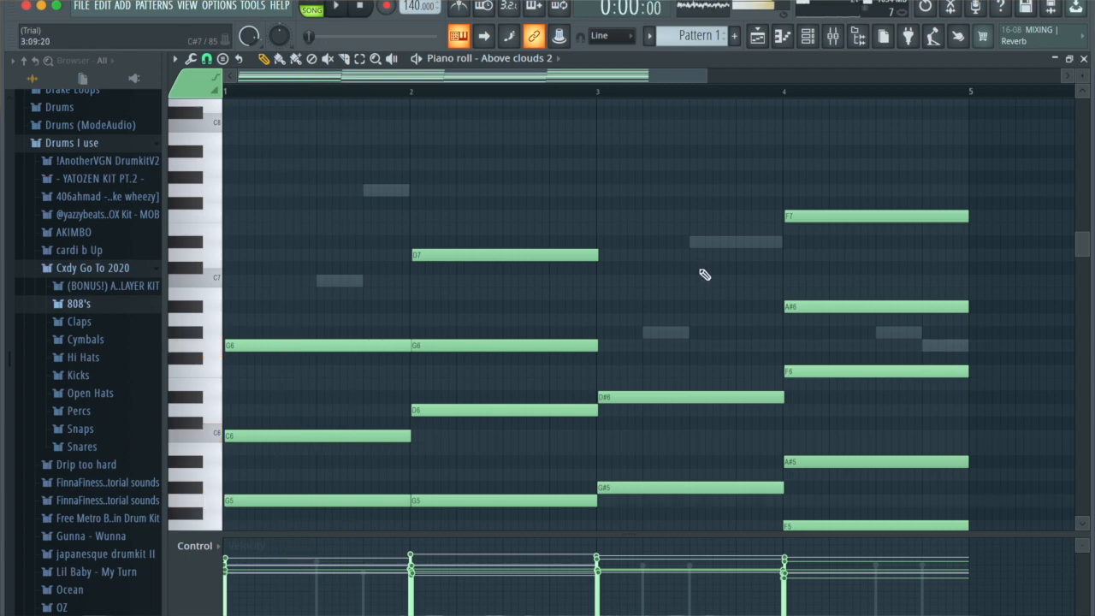
Step: Mute high chord notes in the Above clouds 2 piano roll, including C6 in bar 1 and D#6 and G#5 in bar 3
{"action": "left_click_drag", "start_coordinate": [328, 313], "coordinate": [309, 459]}
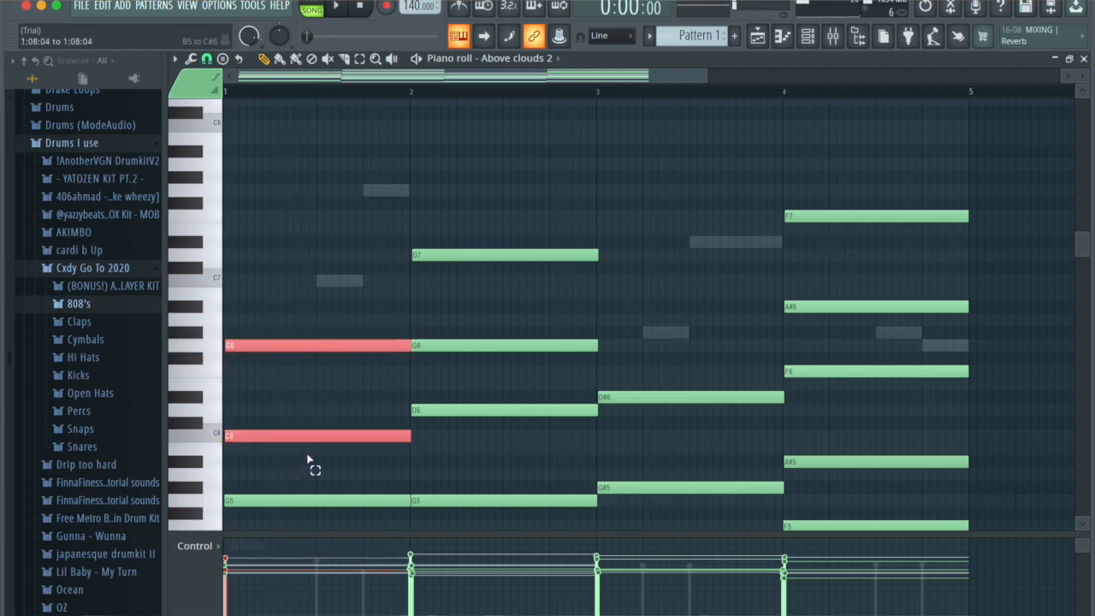
{"action": "left_click", "coordinate": [468, 412], "text": "shift"}
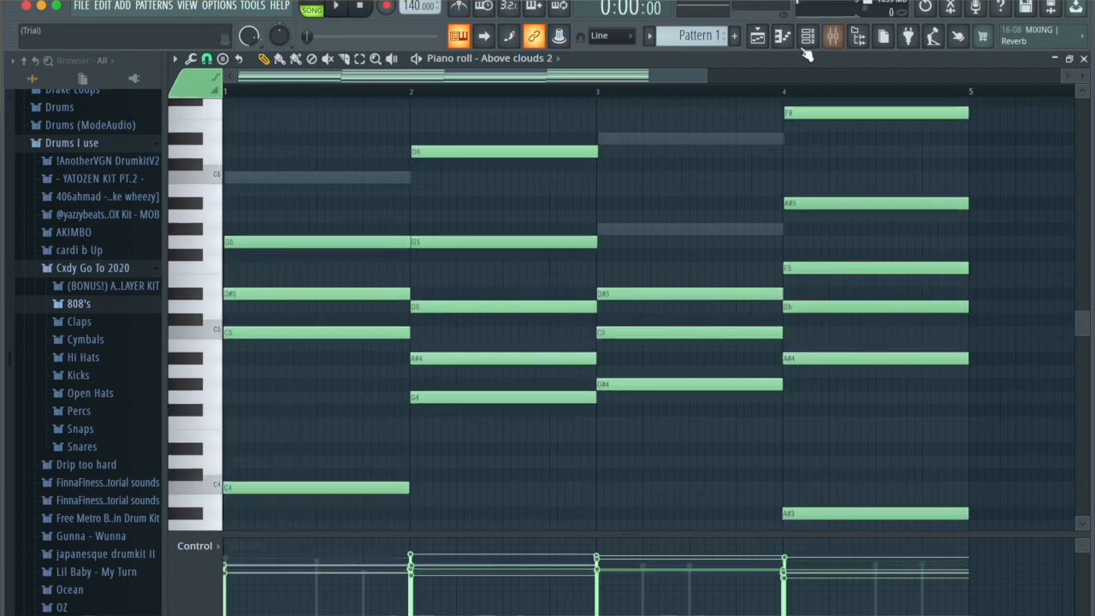
Step: Lower the Above clouds 2 channel's volume to about 19% while listening to the loop
{"action": "left_click", "coordinate": [807, 36]}
{"action": "left_click_drag", "start_coordinate": [220, 145], "coordinate": [221, 163]}
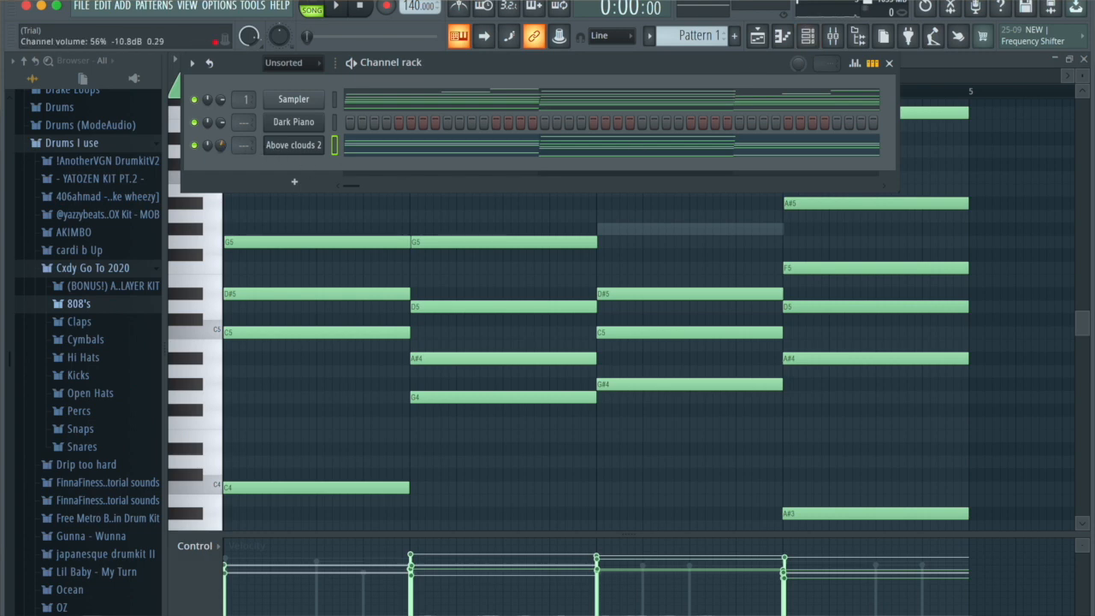
{"action": "key", "text": "space"}
{"action": "left_click_drag", "start_coordinate": [221, 145], "coordinate": [221, 160]}
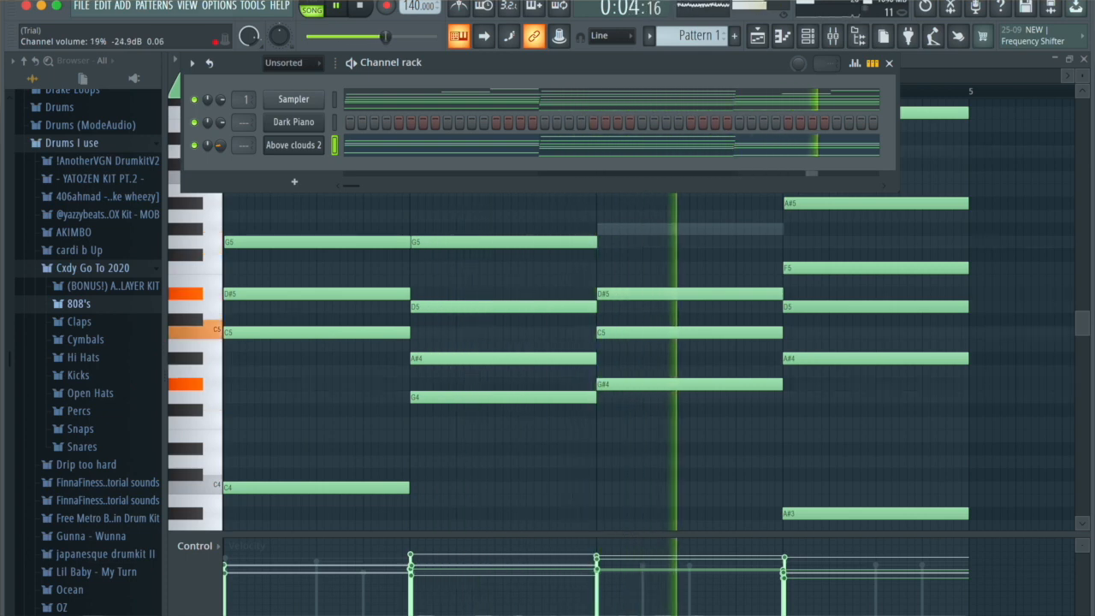
{"action": "left_click_drag", "start_coordinate": [219, 143], "coordinate": [219, 146]}
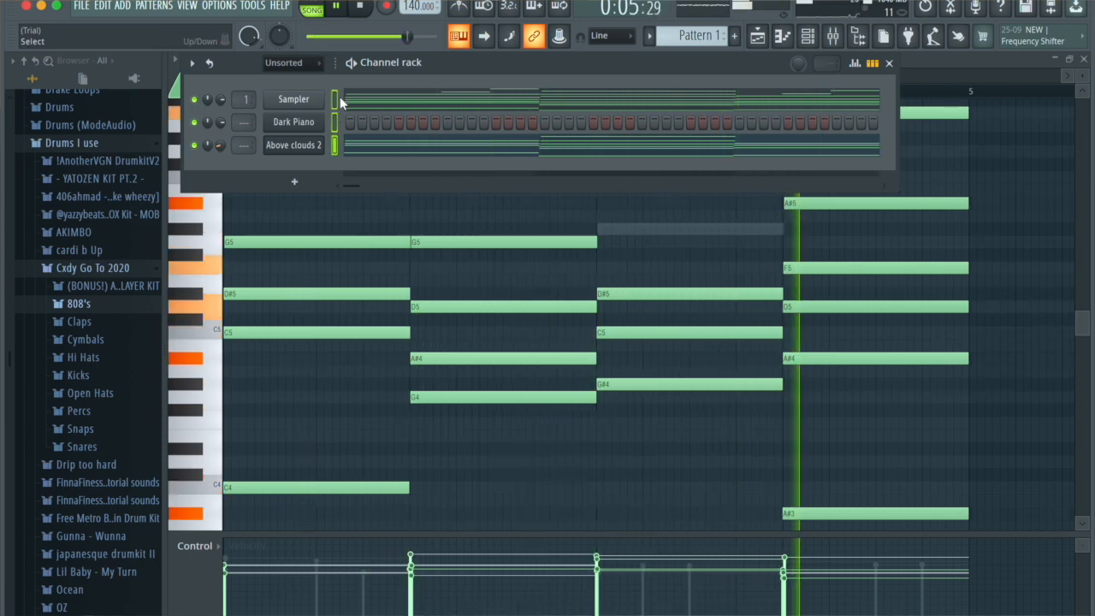
{"action": "key", "text": "space"}
Step: Route the Sampler, Dark Piano and Above clouds 2 channels to mixer inserts 1 to 3
{"action": "left_click", "coordinate": [834, 42]}
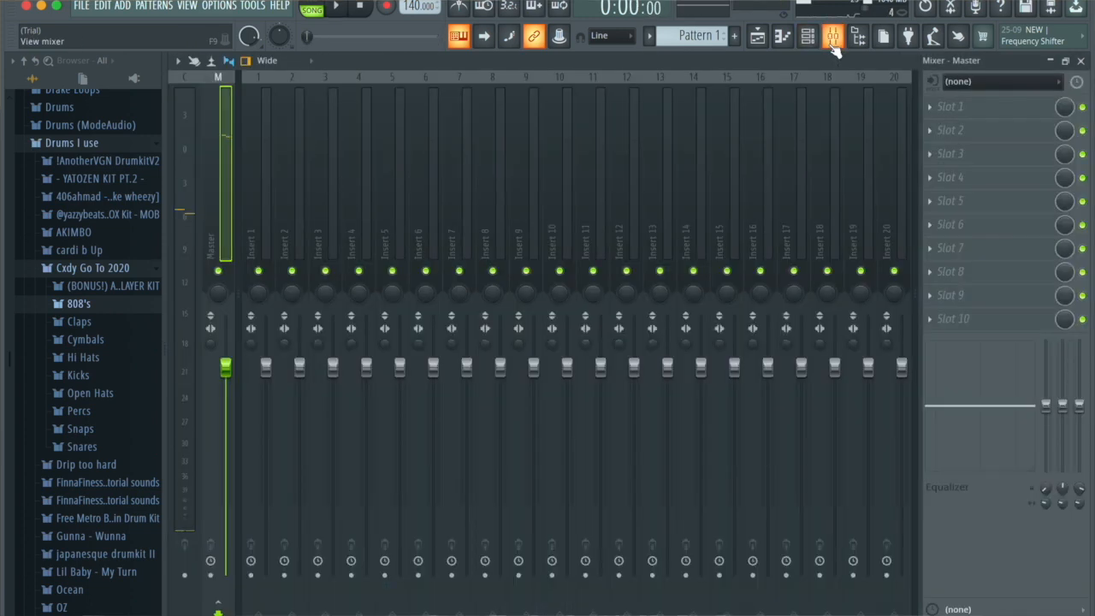
{"action": "left_click", "coordinate": [263, 183]}
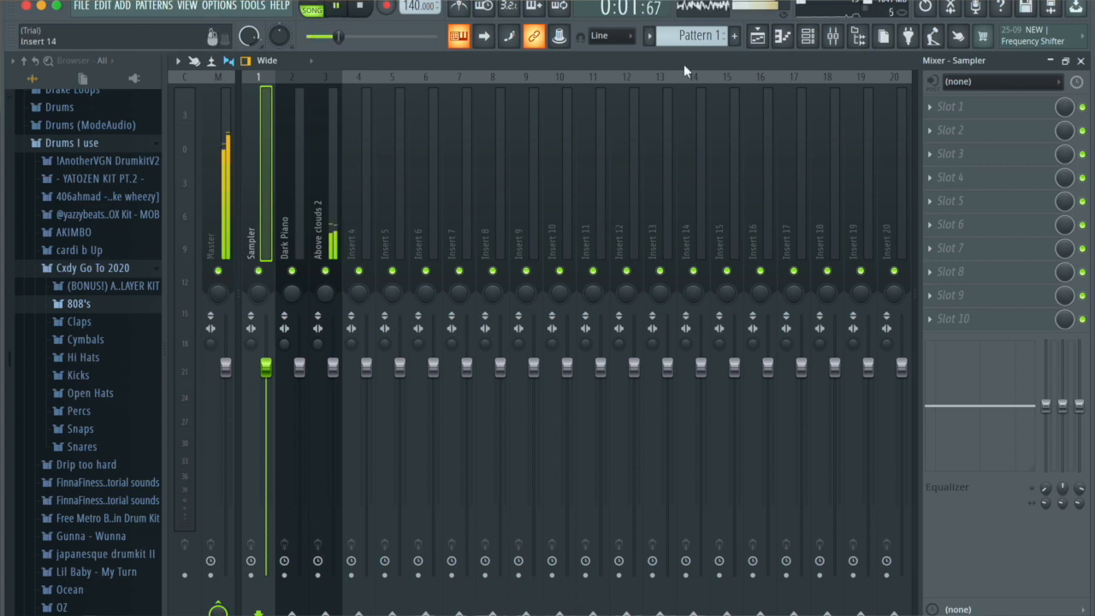
Step: Inspect the reversed Pattern 1 audio clip's settings, then solo playlist Track 1 and listen to it alone
{"action": "left_click", "coordinate": [757, 36]}
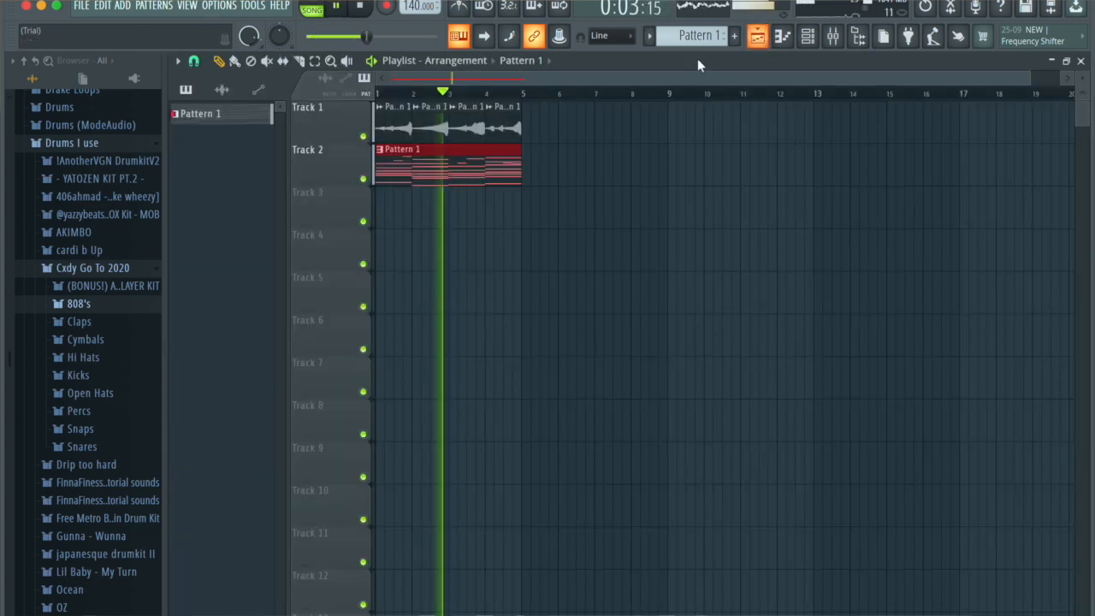
{"action": "key", "text": "space"}
{"action": "double_click", "coordinate": [404, 131]}
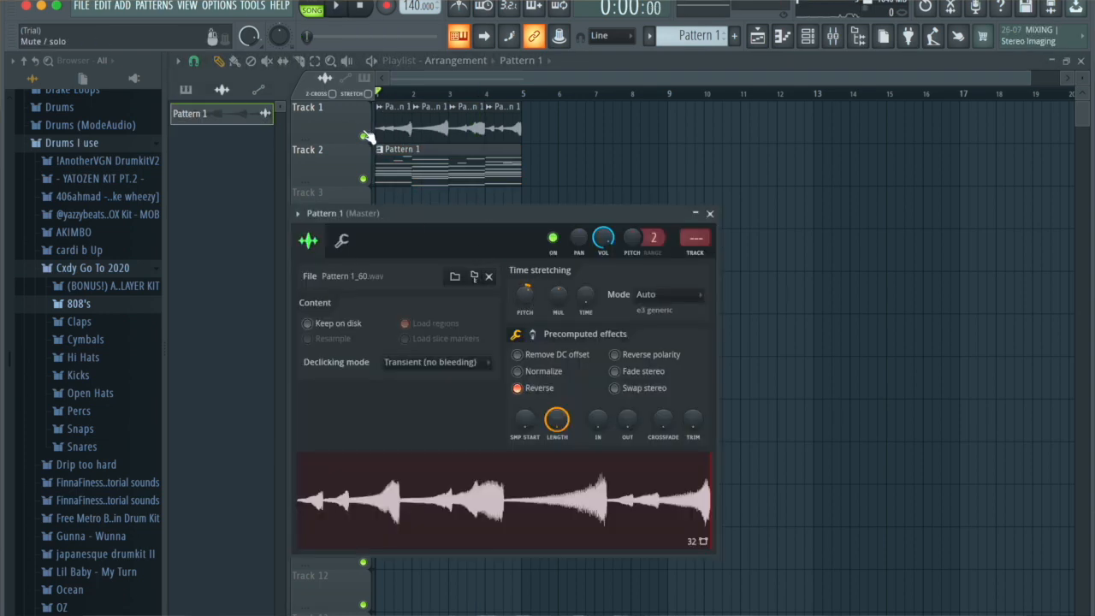
{"action": "right_click", "coordinate": [366, 137]}
{"action": "key", "text": "space"}
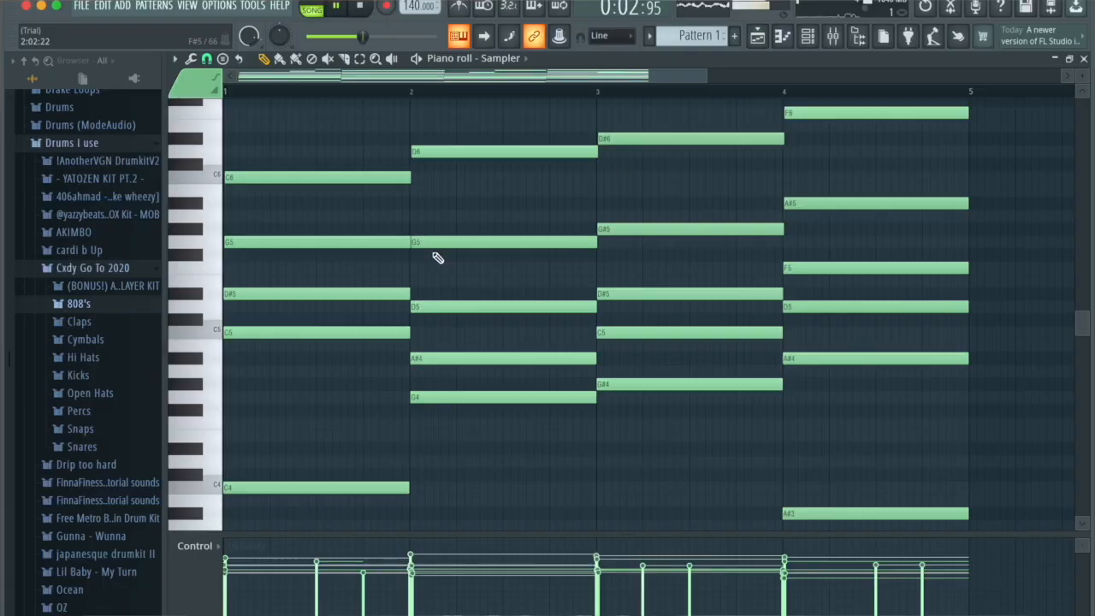
{"action": "left_click", "coordinate": [757, 36]}
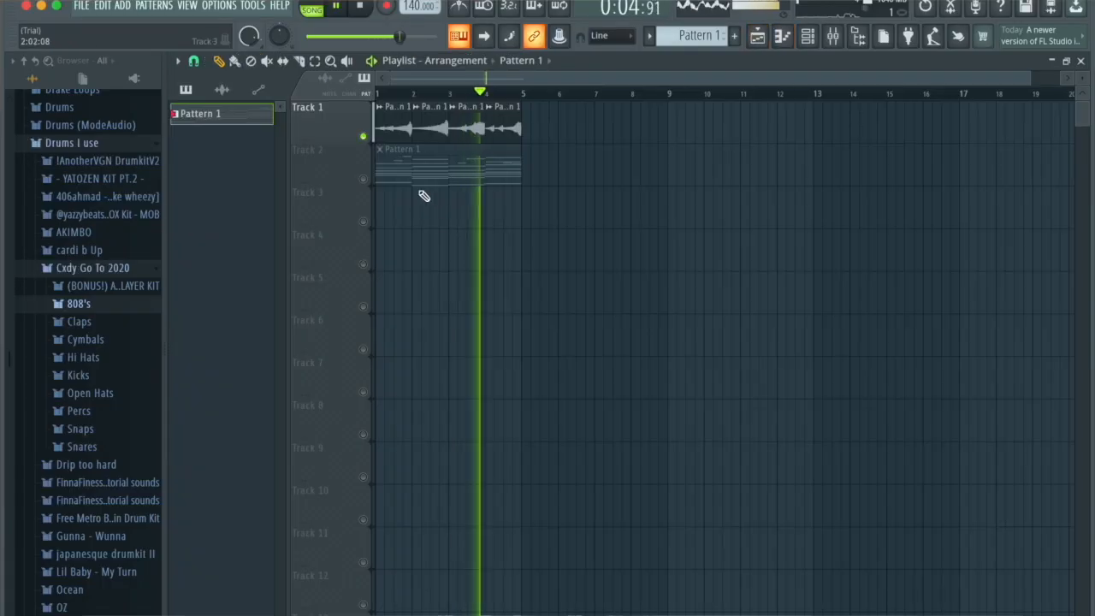
{"action": "key", "text": "space"}
Step: Review Pattern 1's notes in the Sampler and Above clouds 2 piano rolls, and return to the playlist
{"action": "double_click", "coordinate": [462, 171]}
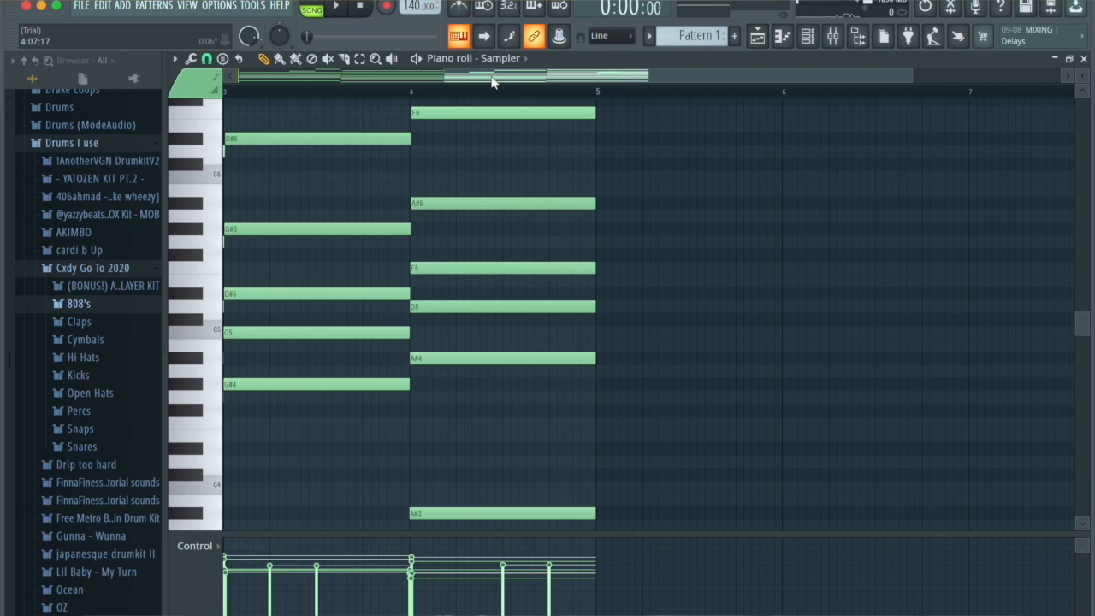
{"action": "left_click", "coordinate": [767, 33]}
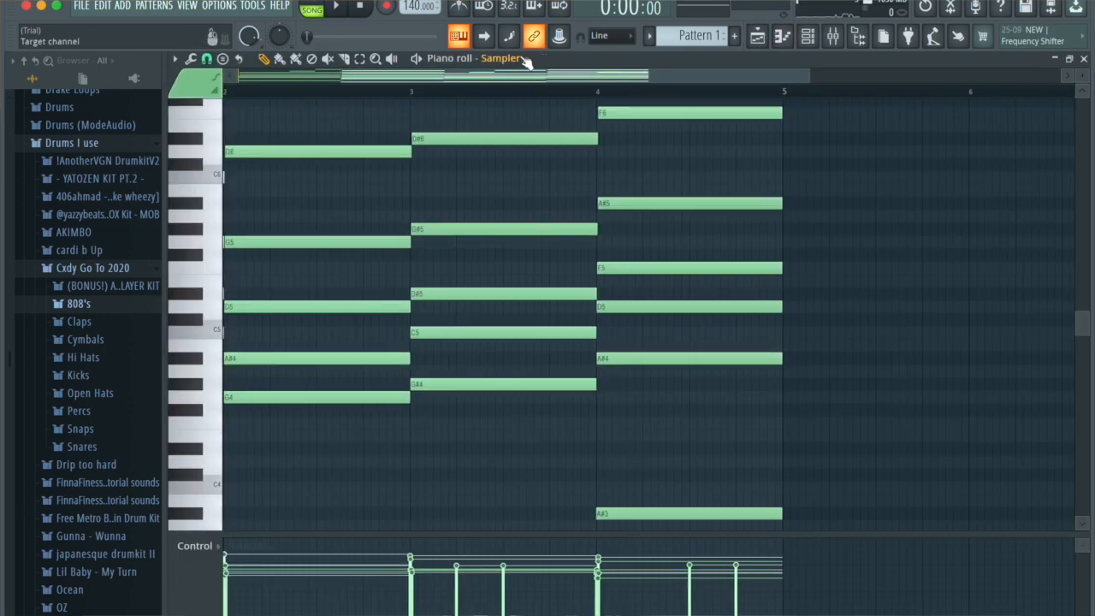
{"action": "left_click", "coordinate": [524, 58]}
{"action": "left_click", "coordinate": [517, 138]}
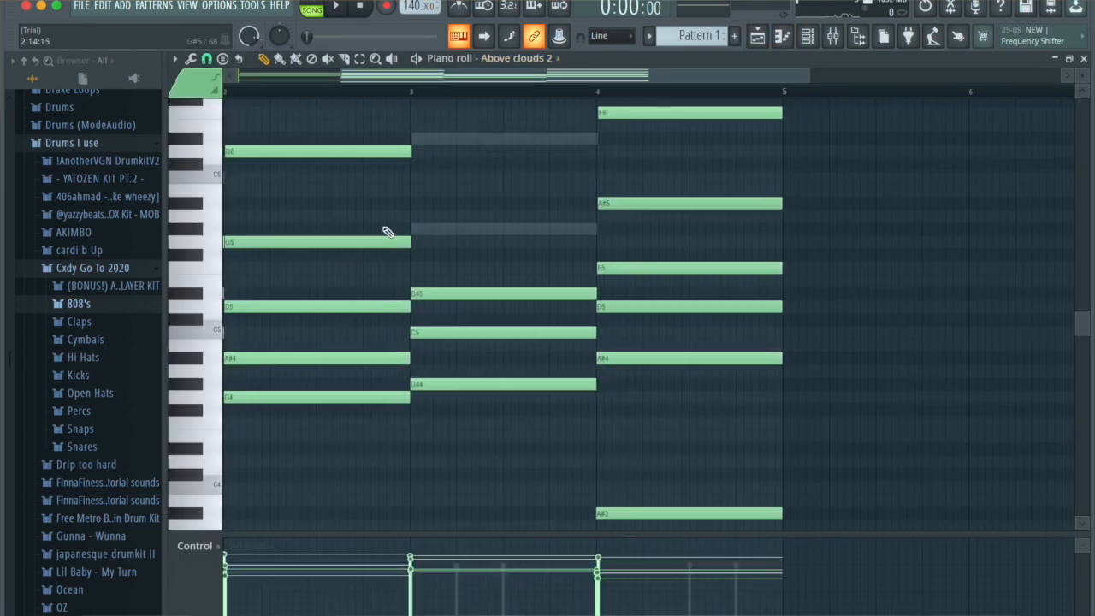
{"action": "left_click", "coordinate": [767, 44]}
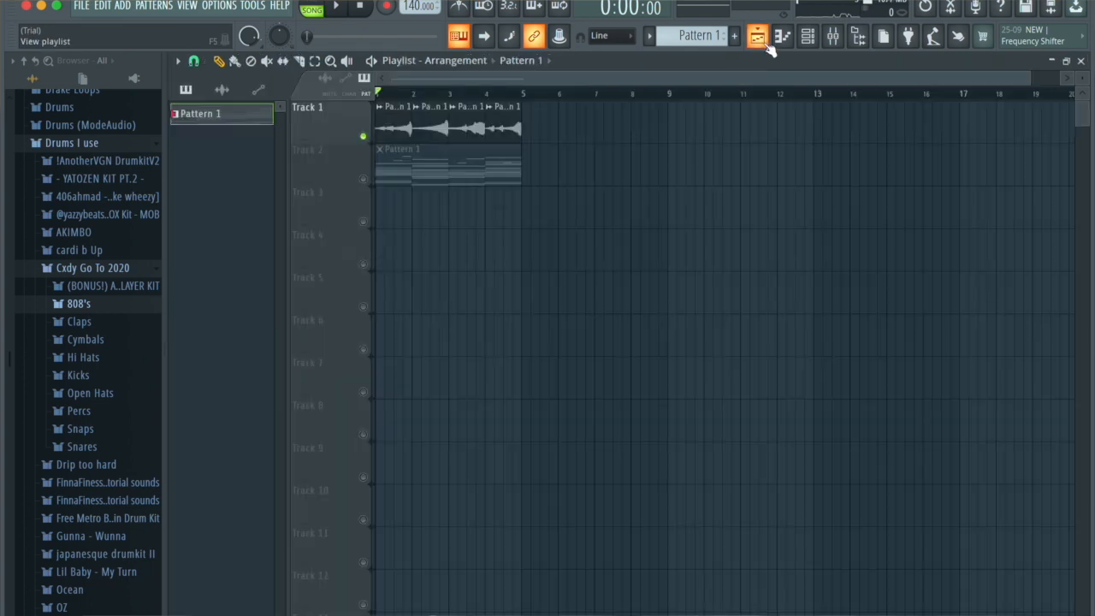
Step: Reactivate playlist Track 2 and play both tracks together
{"action": "left_click", "coordinate": [363, 178]}
{"action": "key", "text": "space"}
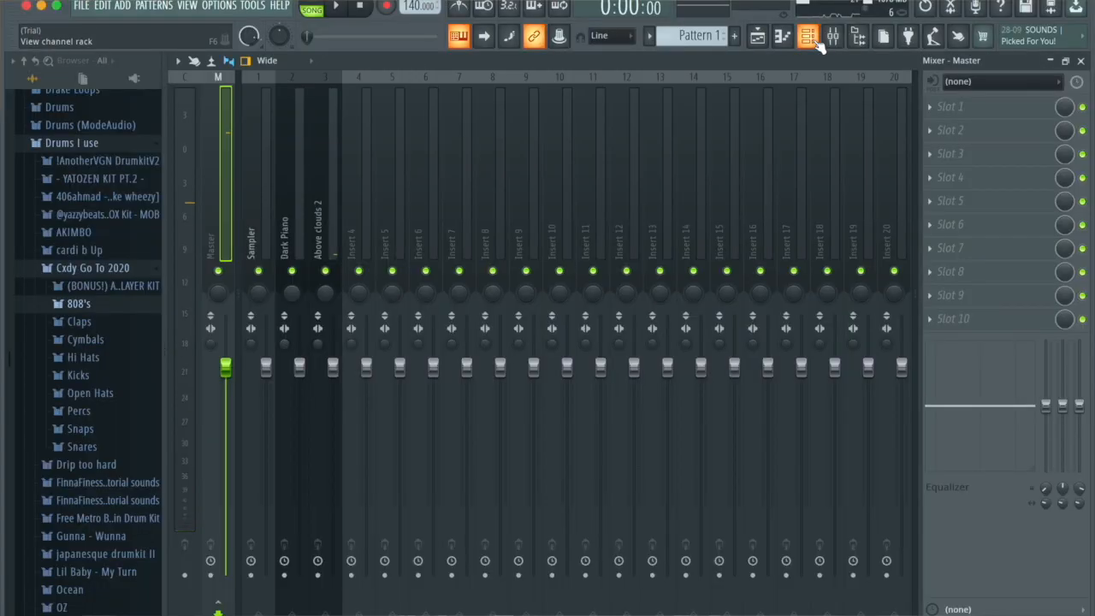
Step: Select all four channels, including the Pattern 1 audio clip, route them to mixer inserts 1 to 4, and play the loop
{"action": "left_click", "coordinate": [815, 40]}
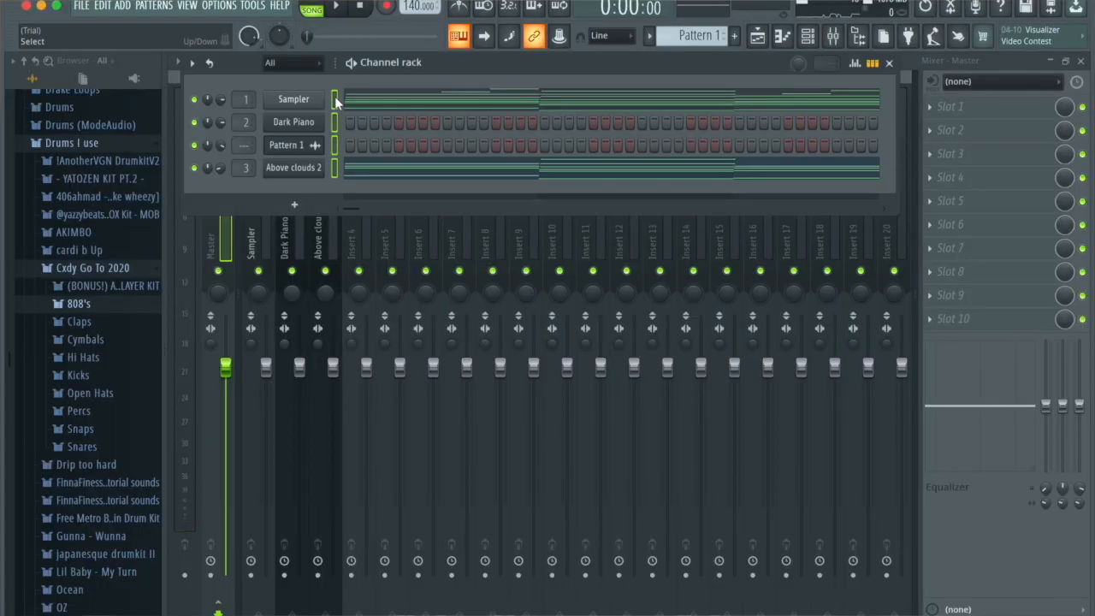
{"action": "left_click", "coordinate": [837, 39]}
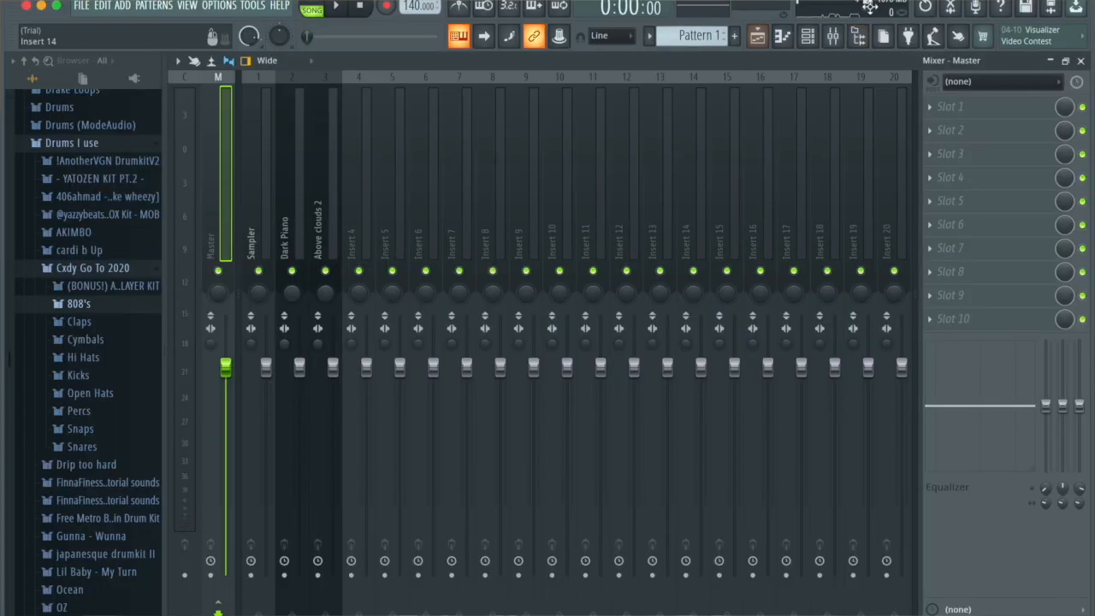
{"action": "left_click", "coordinate": [263, 240]}
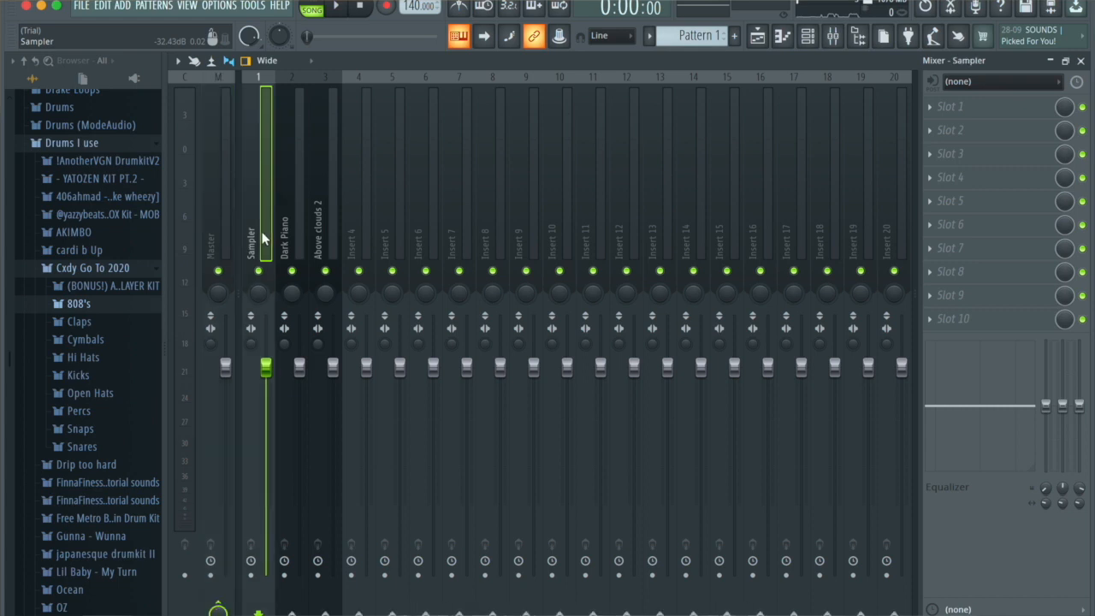
{"action": "key", "text": "ctrl+l"}
{"action": "key", "text": "space"}
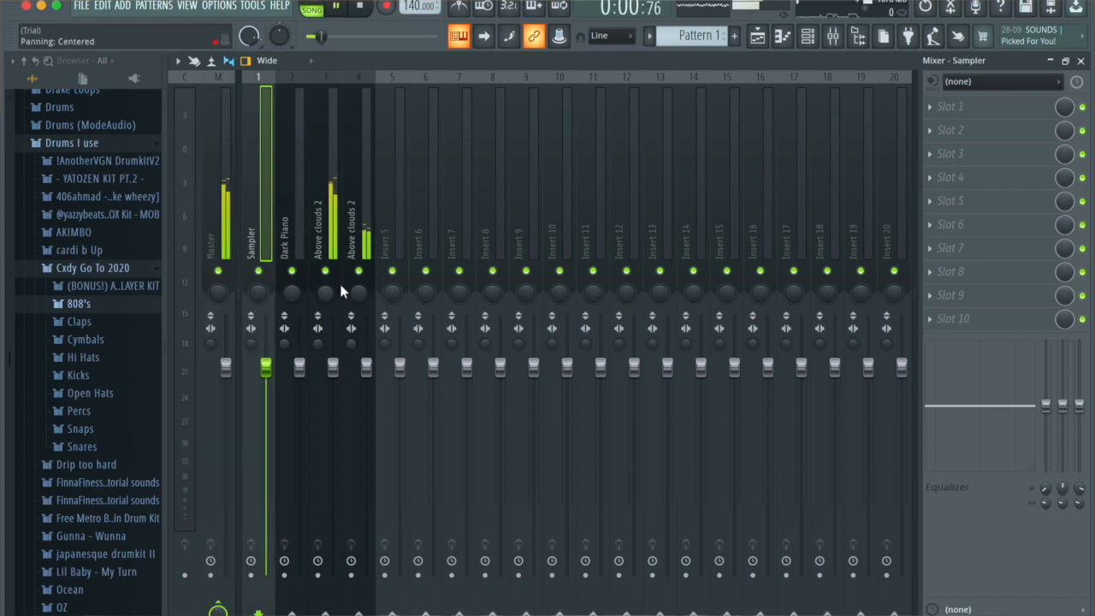
{"action": "key", "text": "space"}
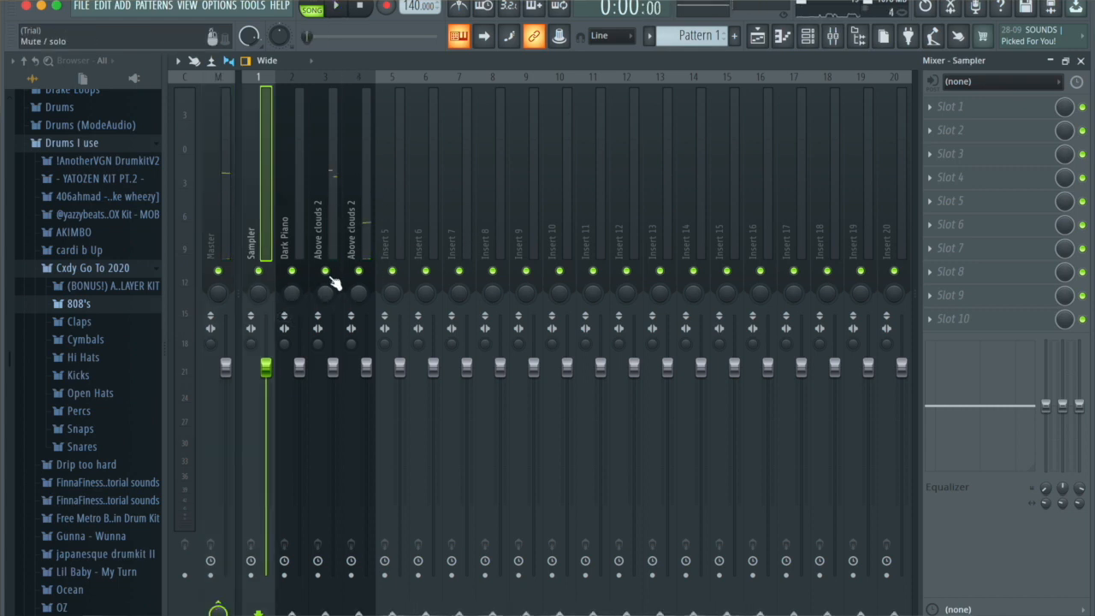
Step: Solo mixer insert 3 during playback and switch insert 4 on and off to compare the two layers
{"action": "key", "text": "space"}
{"action": "left_click", "coordinate": [333, 282]}
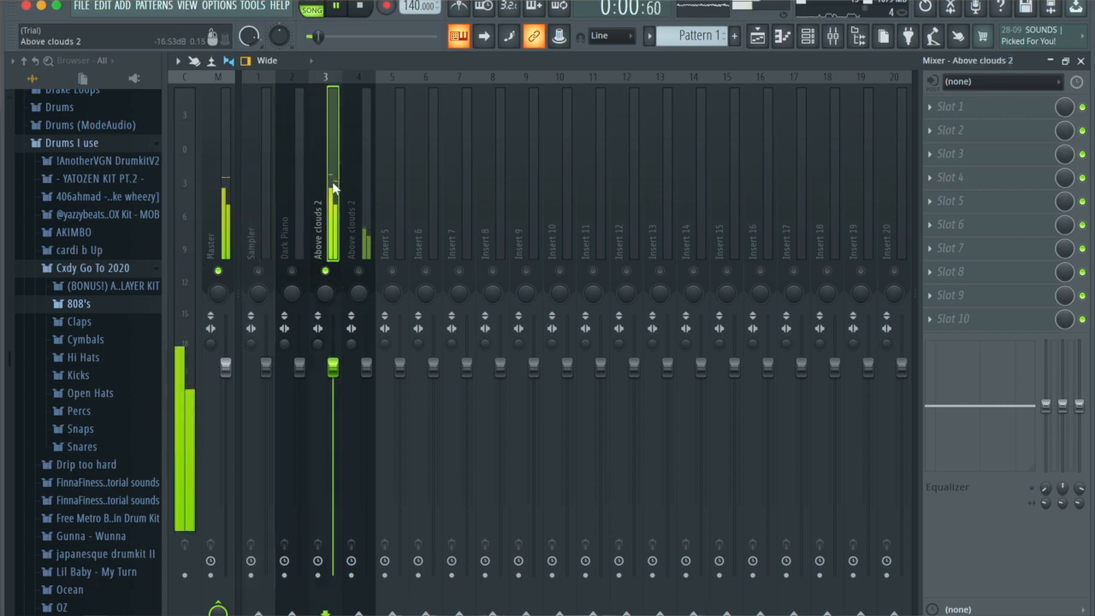
{"action": "left_click", "coordinate": [360, 271]}
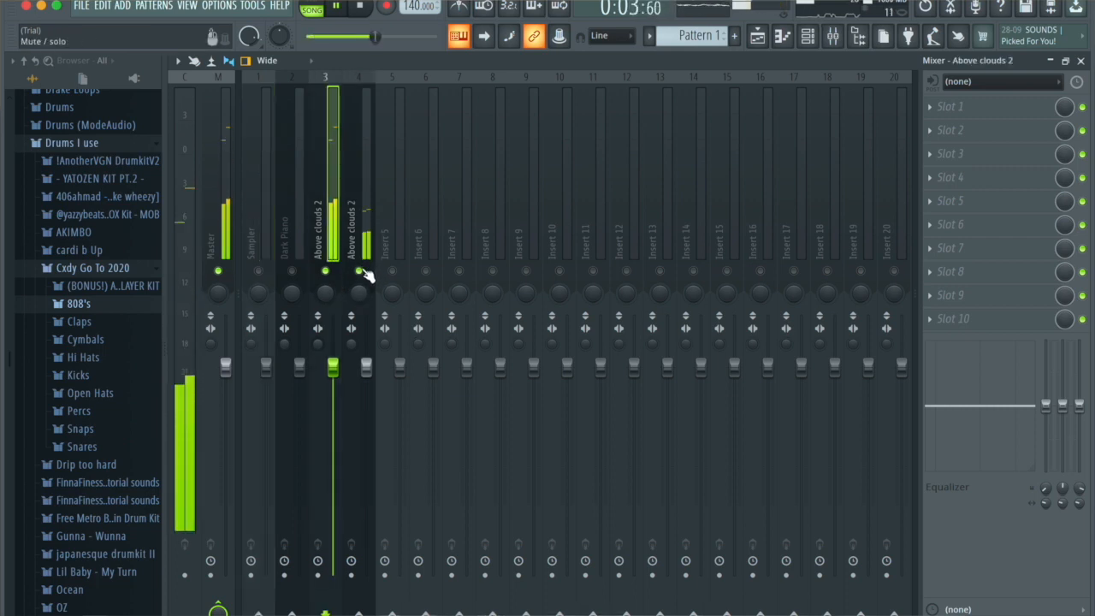
{"action": "left_click", "coordinate": [359, 272]}
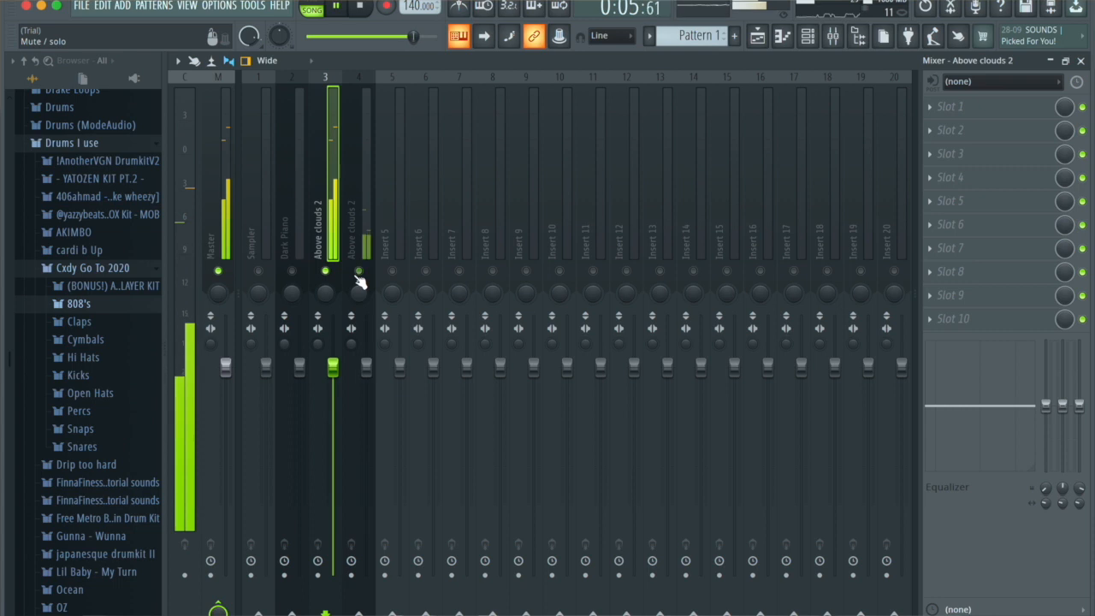
Step: Add Fruity Parametric EQ 2 to insert 3 with Steep 8 cuts: lows just above 100 Hz, highs just above 5 kHz
{"action": "left_click", "coordinate": [947, 107]}
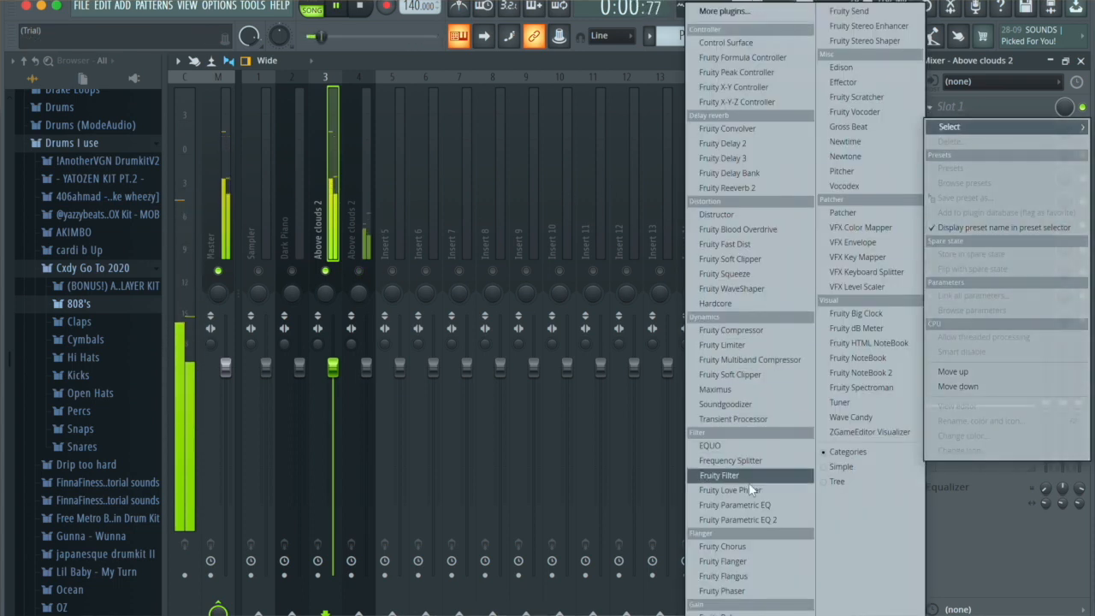
{"action": "left_click", "coordinate": [737, 519]}
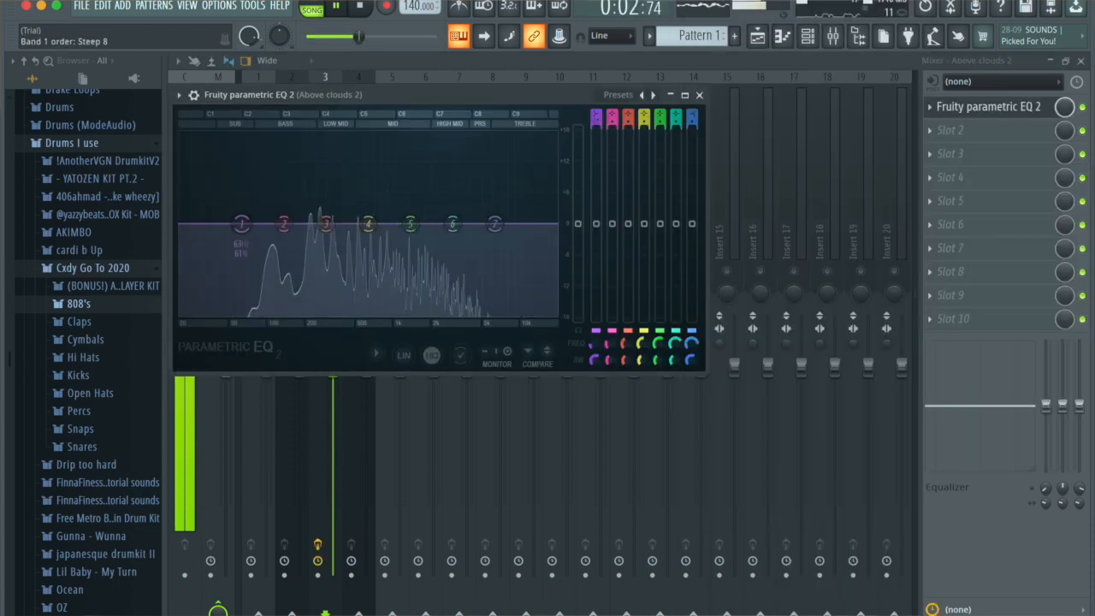
{"action": "left_click_drag", "start_coordinate": [239, 225], "coordinate": [287, 314]}
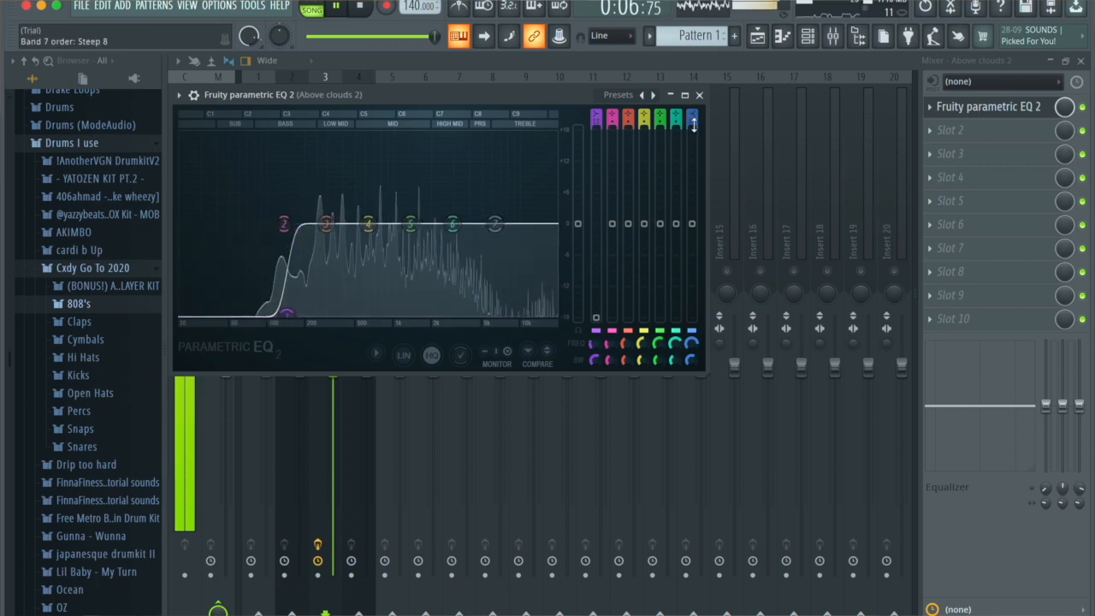
{"action": "left_click_drag", "start_coordinate": [494, 223], "coordinate": [499, 314]}
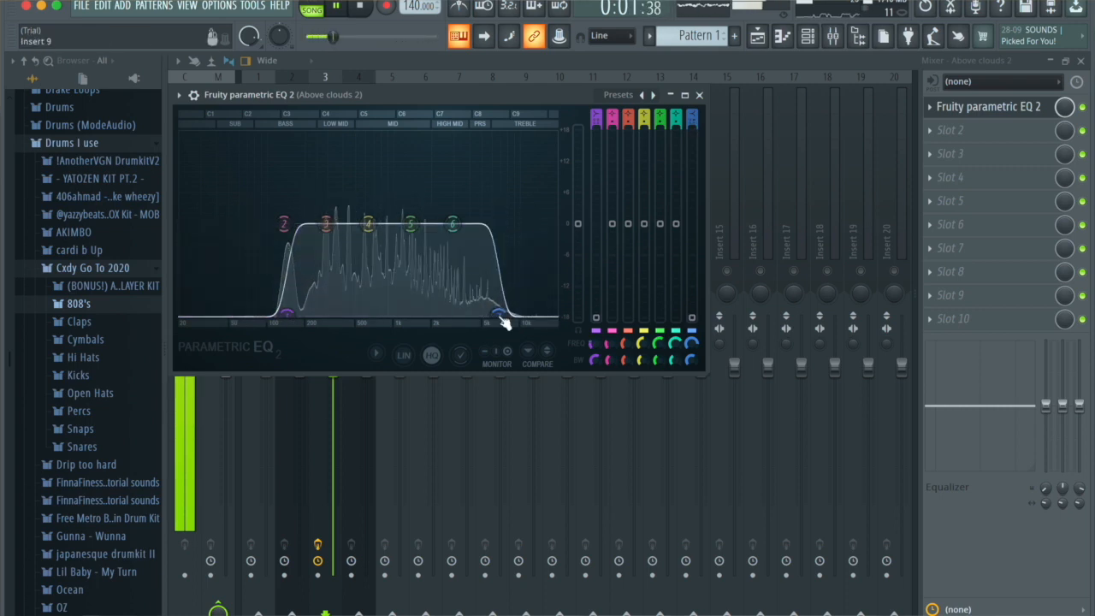
Step: Add Fruity Reeverb 2 to insert 3's second effect slot and set its mix level to 39%
{"action": "left_click", "coordinate": [987, 128]}
{"action": "left_click", "coordinate": [755, 187]}
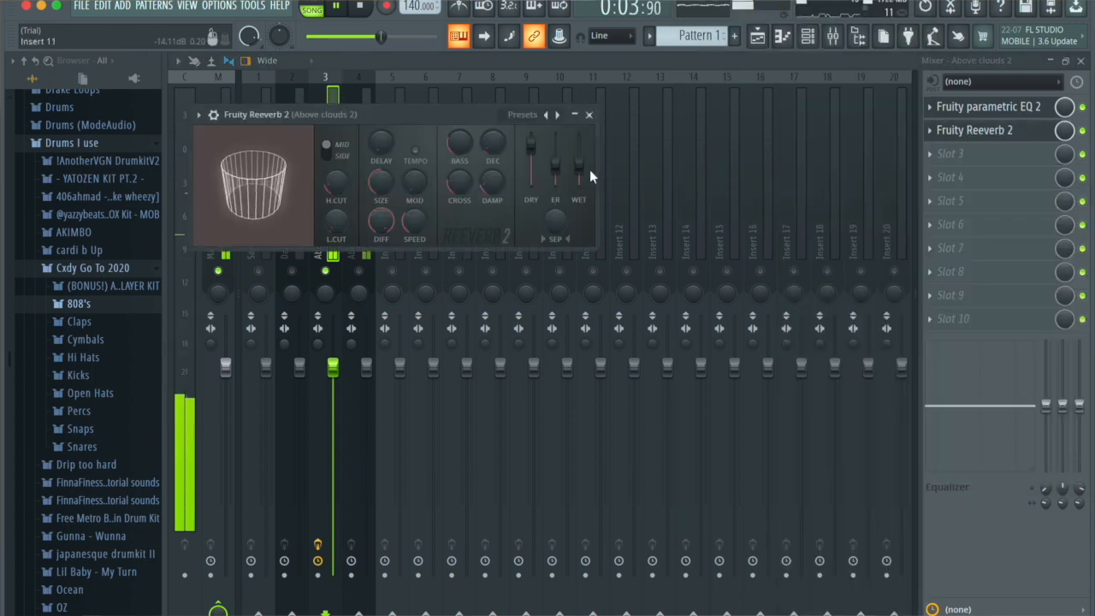
{"action": "left_click", "coordinate": [589, 114]}
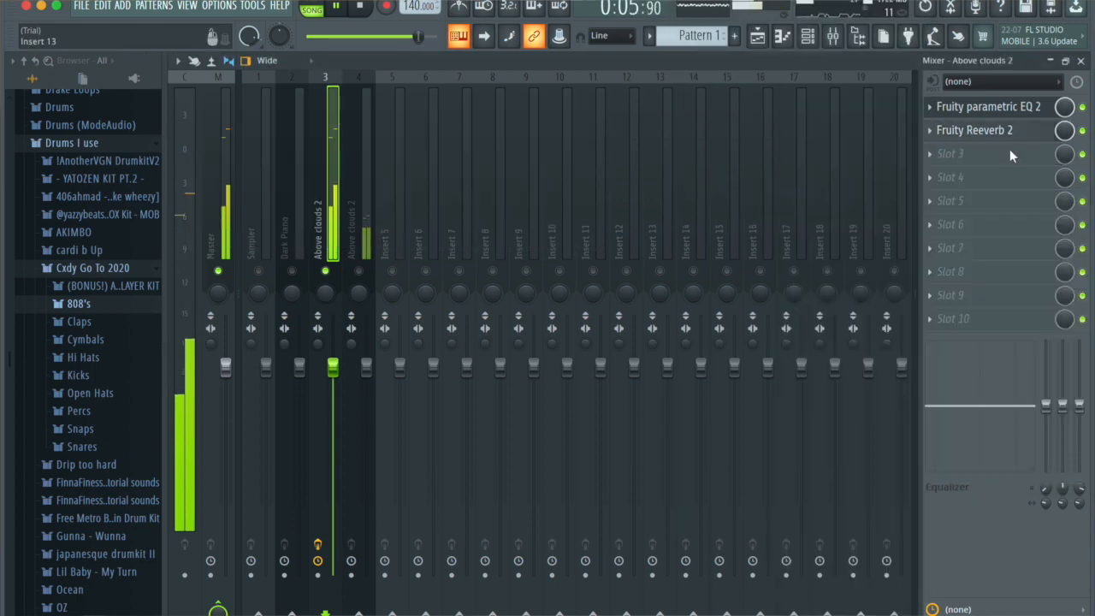
{"action": "mouse_move", "coordinate": [1065, 132]}
{"action": "left_mouse_down"}
{"action": "mouse_move", "coordinate": [1065, 171]}
{"action": "mouse_move", "coordinate": [1065, 137]}
{"action": "left_mouse_up"}
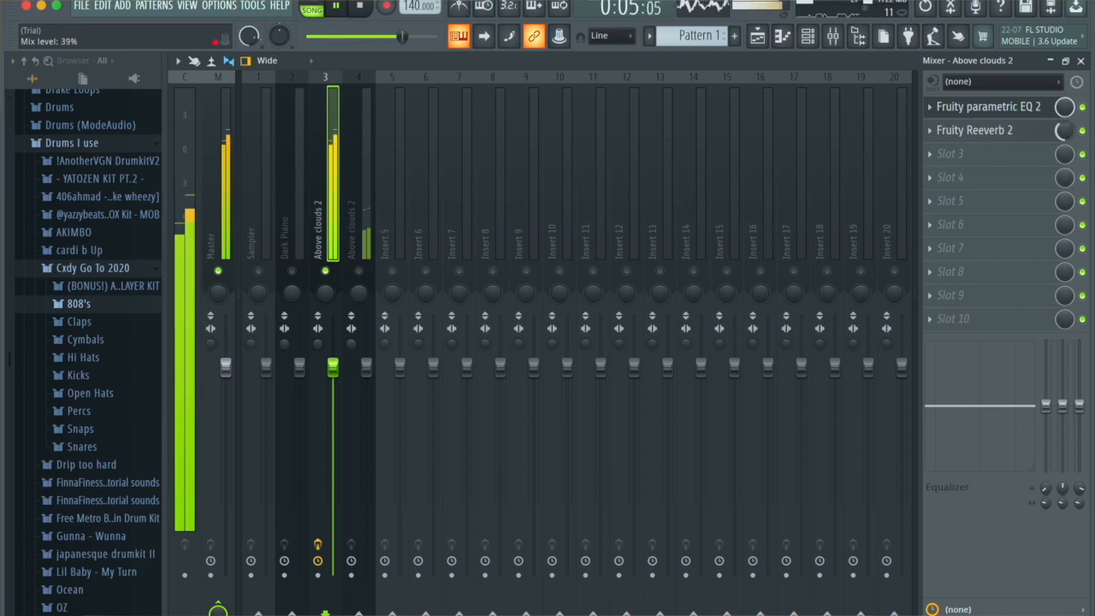
Step: Add Cymatics Origin to insert 3's third effect slot and load its factory preset Record Player
{"action": "left_click", "coordinate": [965, 157]}
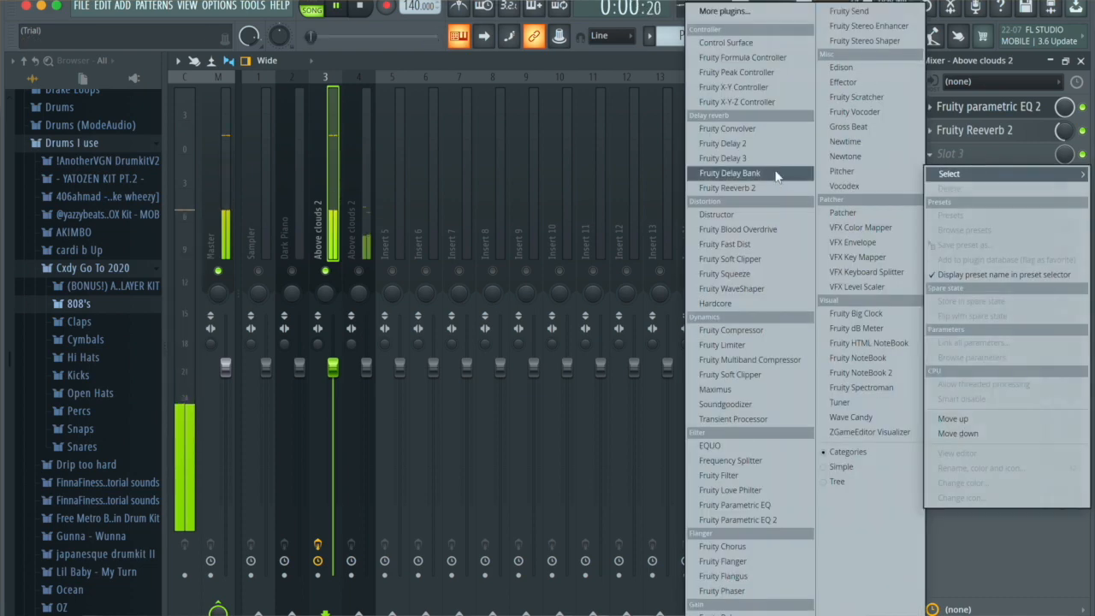
{"action": "left_click", "coordinate": [744, 73]}
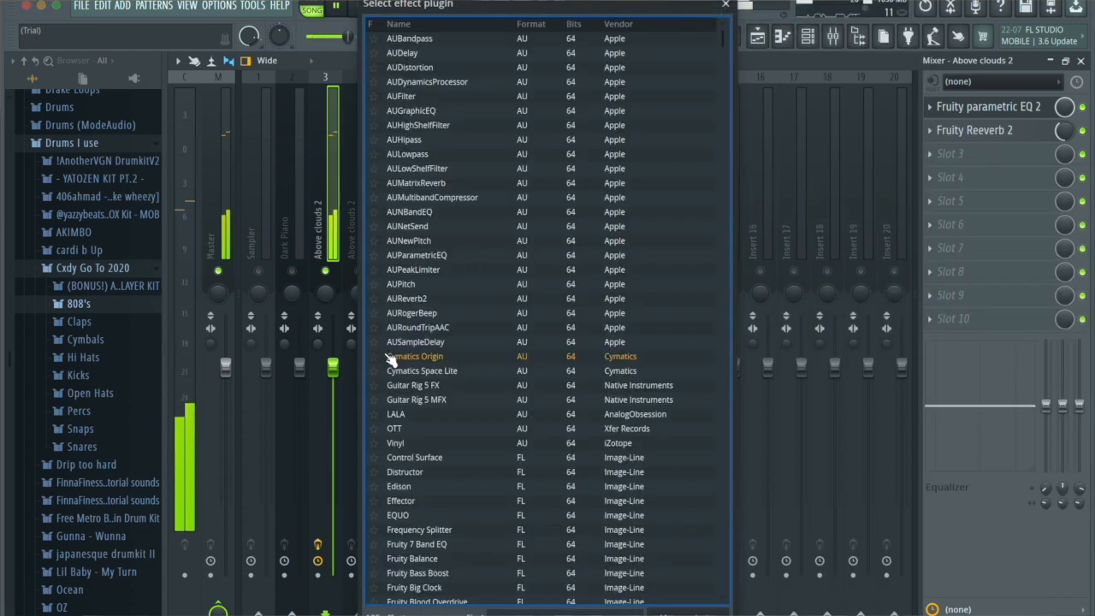
{"action": "double_click", "coordinate": [415, 357]}
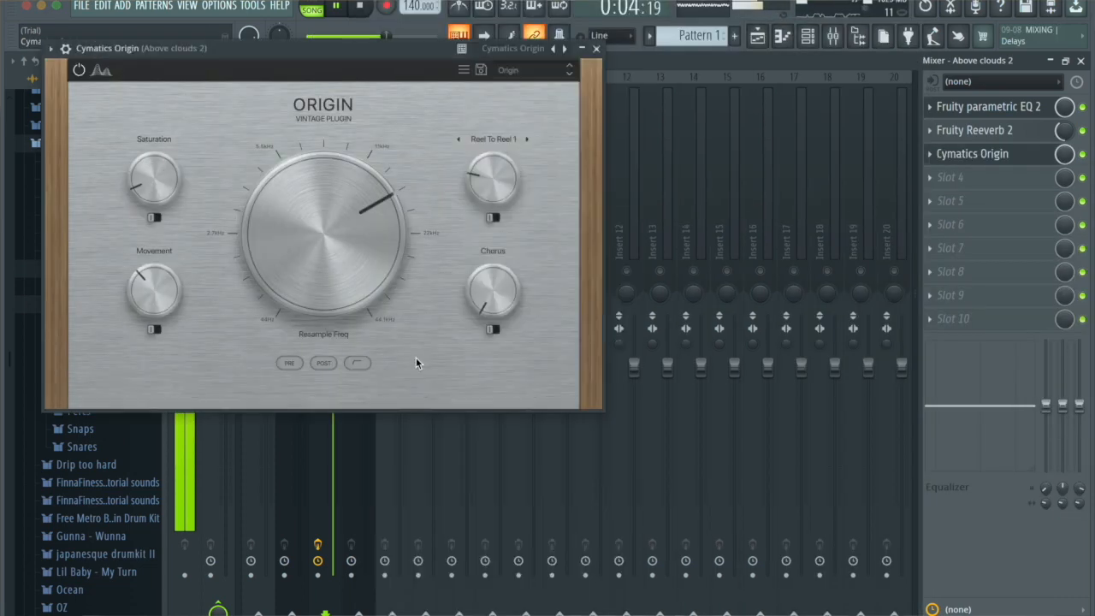
{"action": "left_click", "coordinate": [532, 72]}
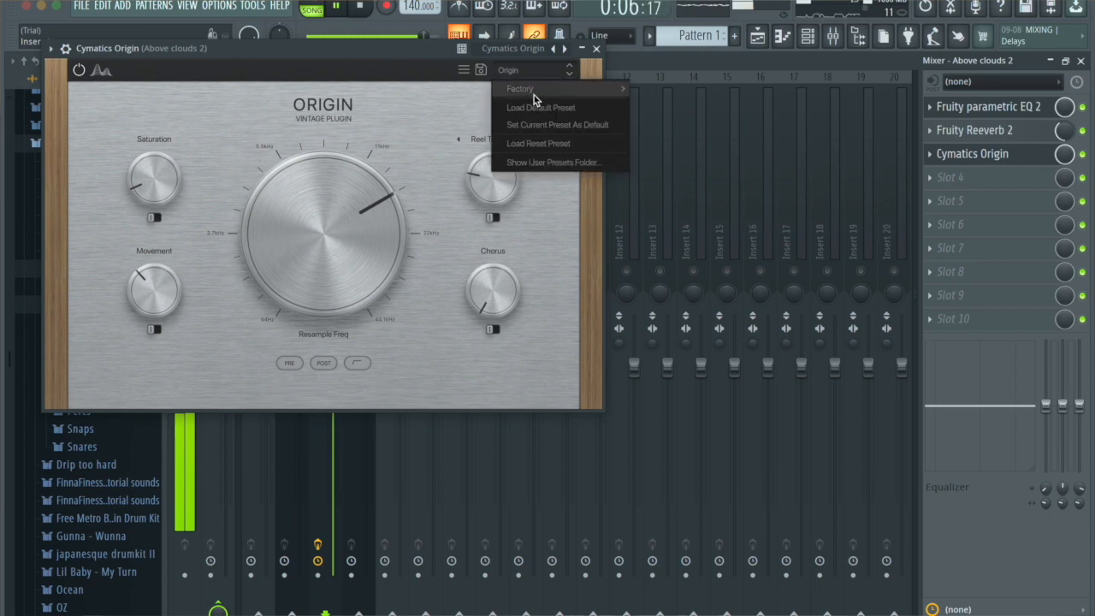
{"action": "mouse_move", "coordinate": [541, 91]}
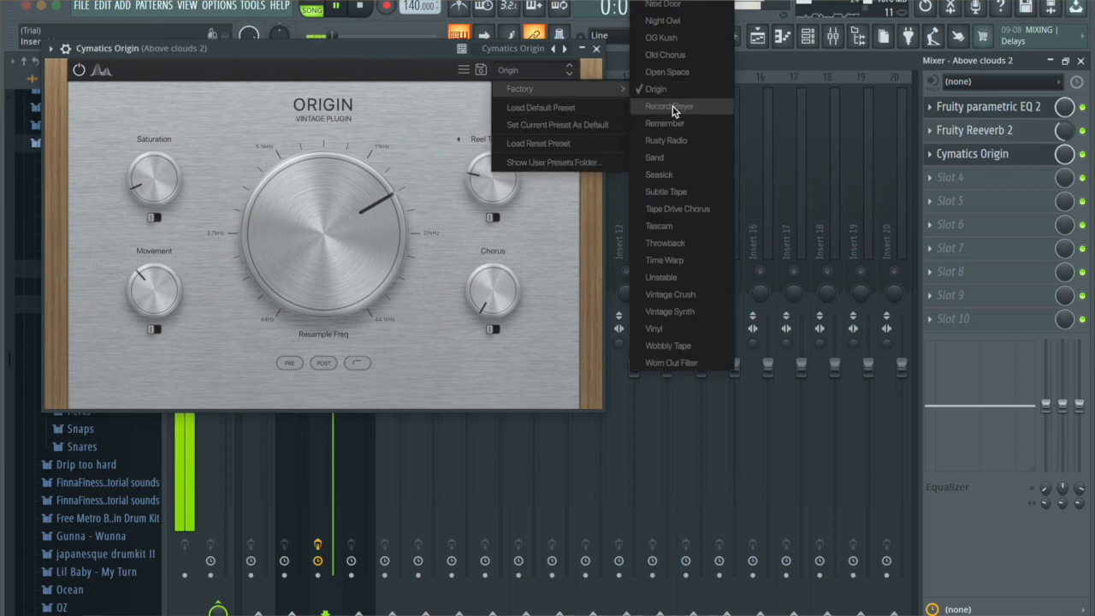
{"action": "left_click", "coordinate": [673, 106]}
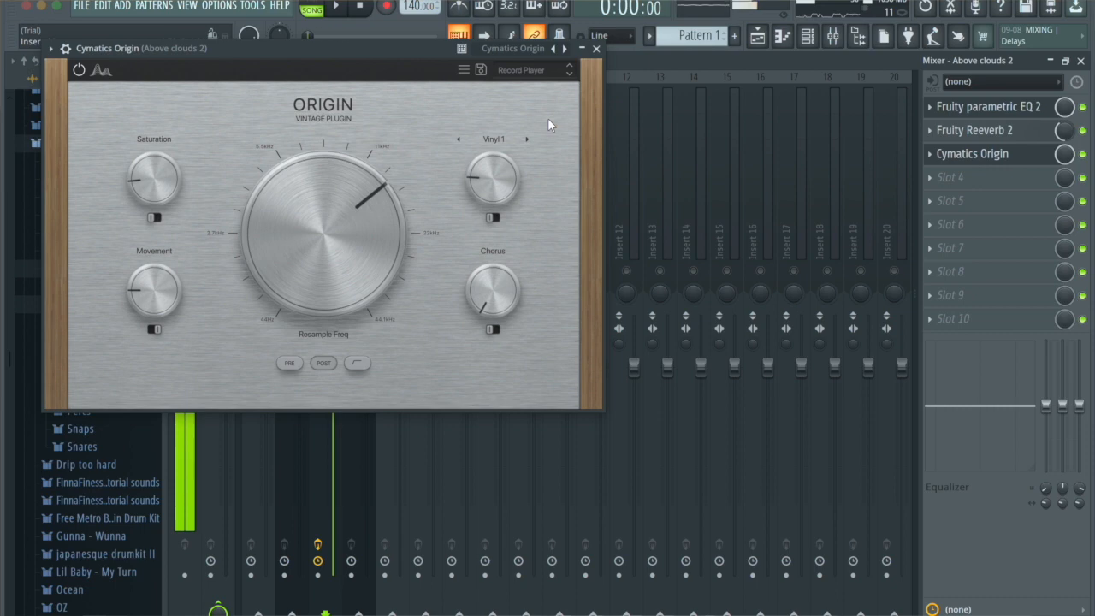
{"action": "left_click", "coordinate": [597, 48]}
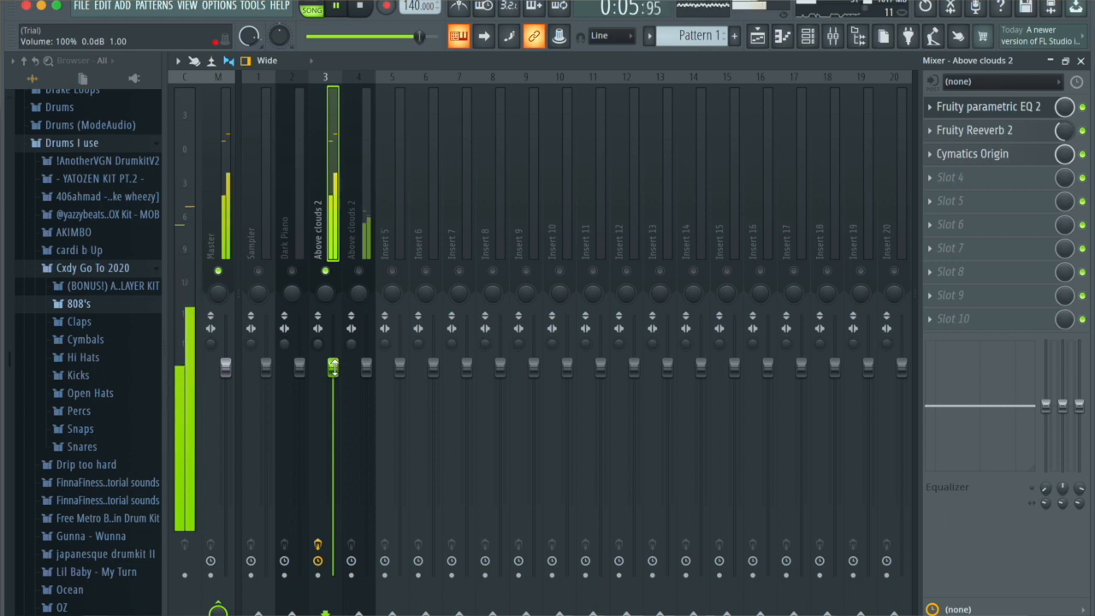
Step: Lower mixer insert 3's volume to 70% and set its stereo separation to 20% separated
{"action": "left_click_drag", "start_coordinate": [333, 366], "coordinate": [332, 422]}
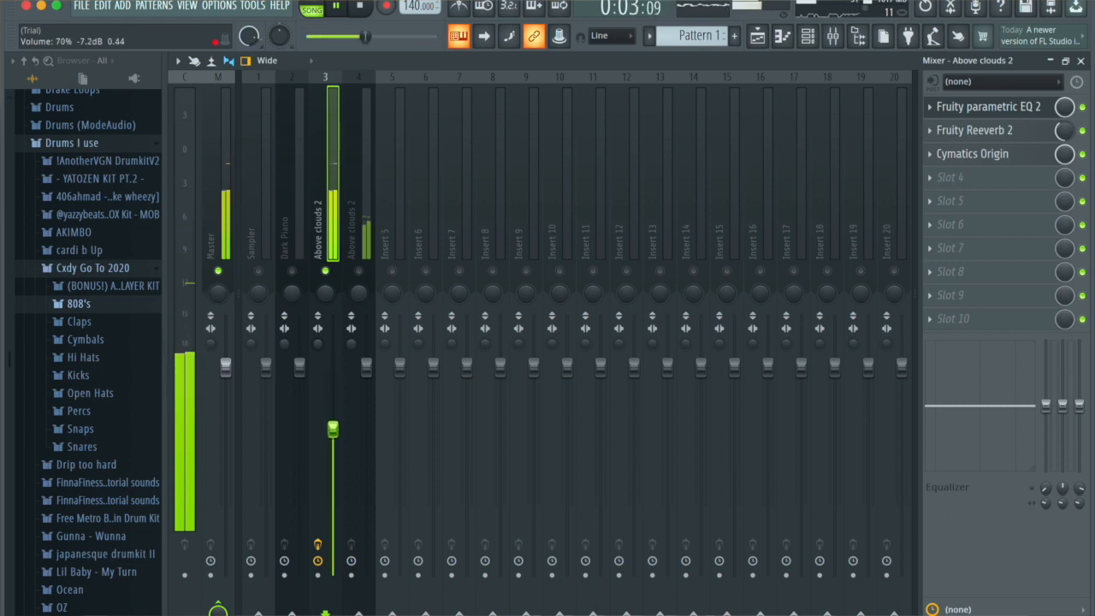
{"action": "left_click_drag", "start_coordinate": [317, 344], "coordinate": [317, 354]}
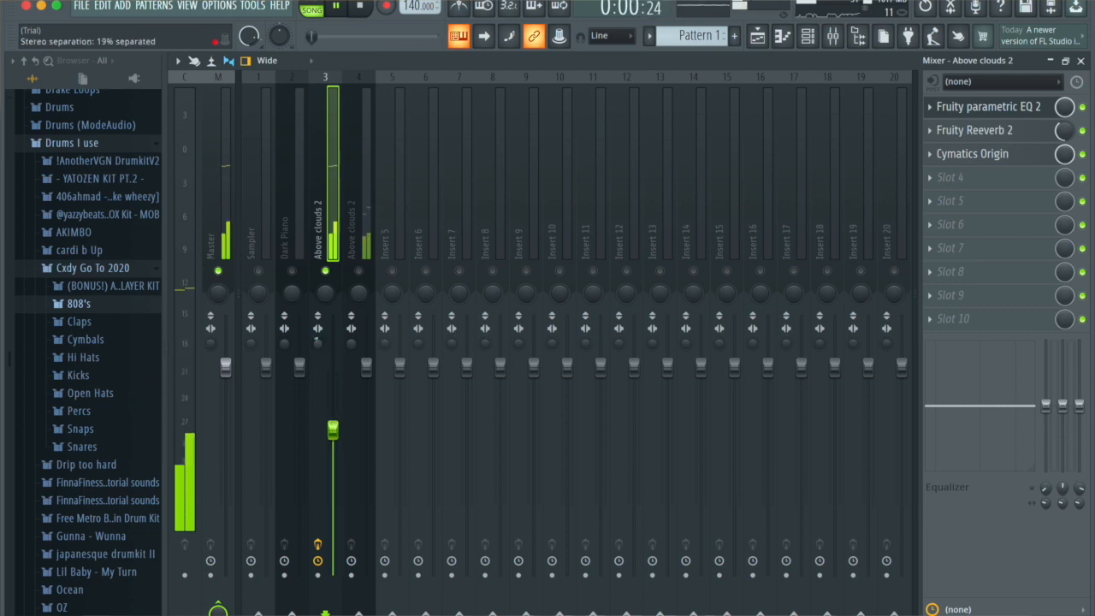
{"action": "left_click_drag", "start_coordinate": [317, 343], "coordinate": [318, 348]}
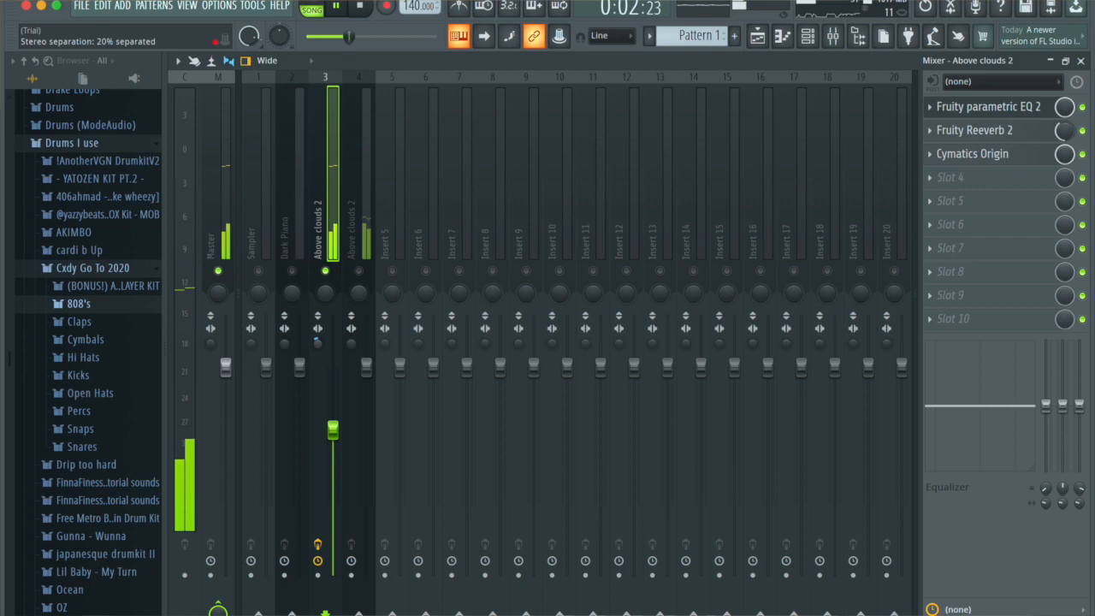
Step: Select mixer insert 4, switch it on alongside insert 3, and lower its volume to 83%
{"action": "left_click", "coordinate": [366, 193]}
{"action": "left_click_drag", "start_coordinate": [366, 373], "coordinate": [366, 396]}
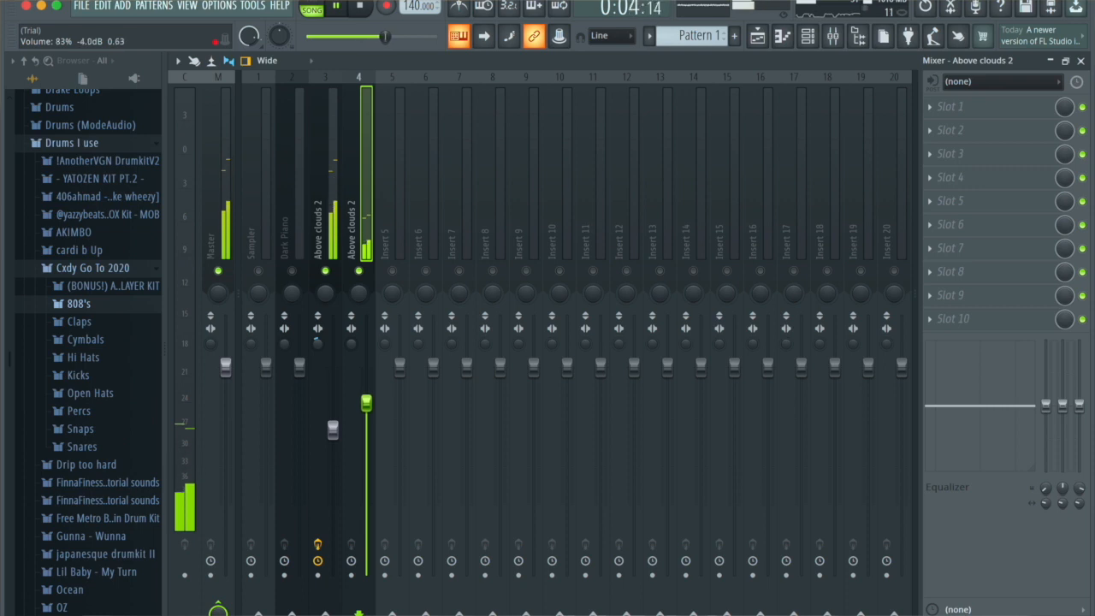